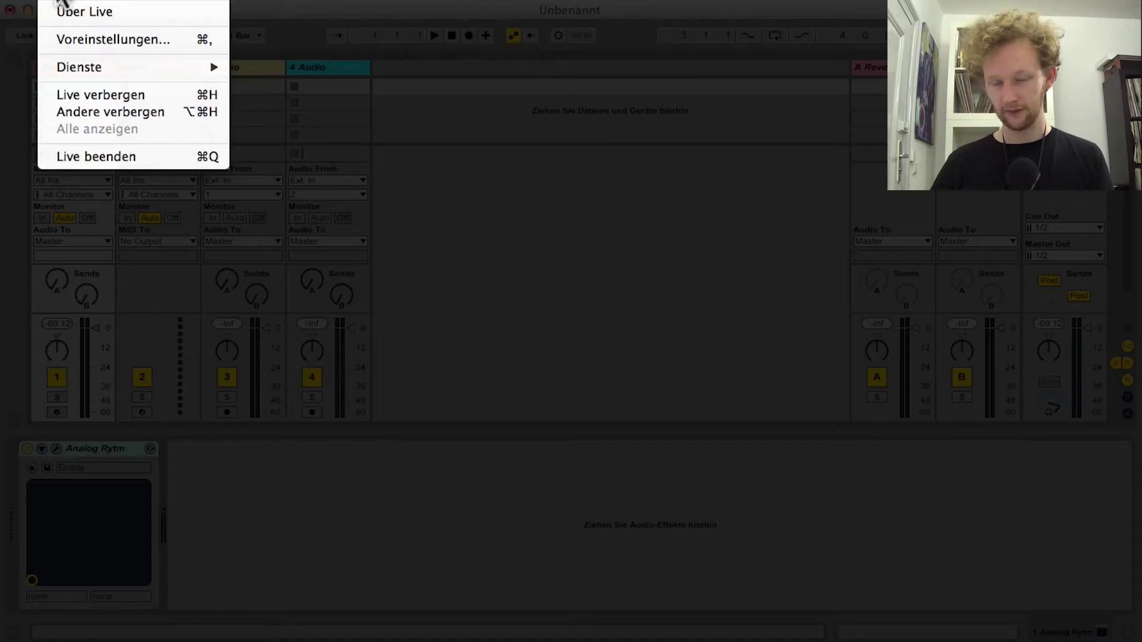
# Review the MIDI port settings for the TR-8 in the Link/MIDI preferences.
pyautogui.click(84, 37)
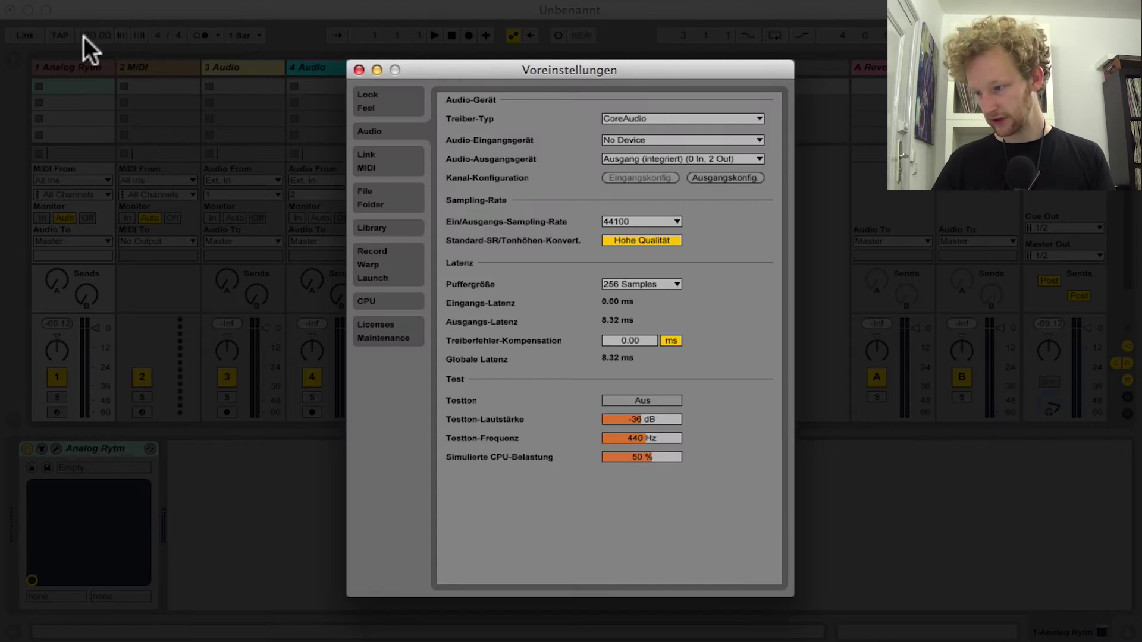
pyautogui.click(370, 169)
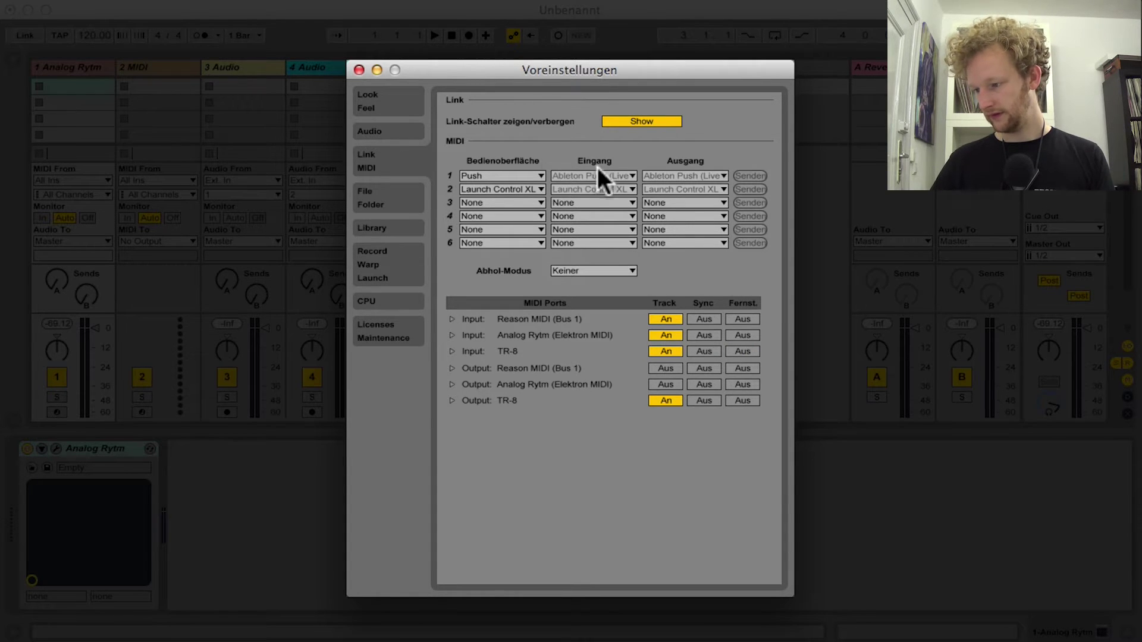
pyautogui.click(359, 70)
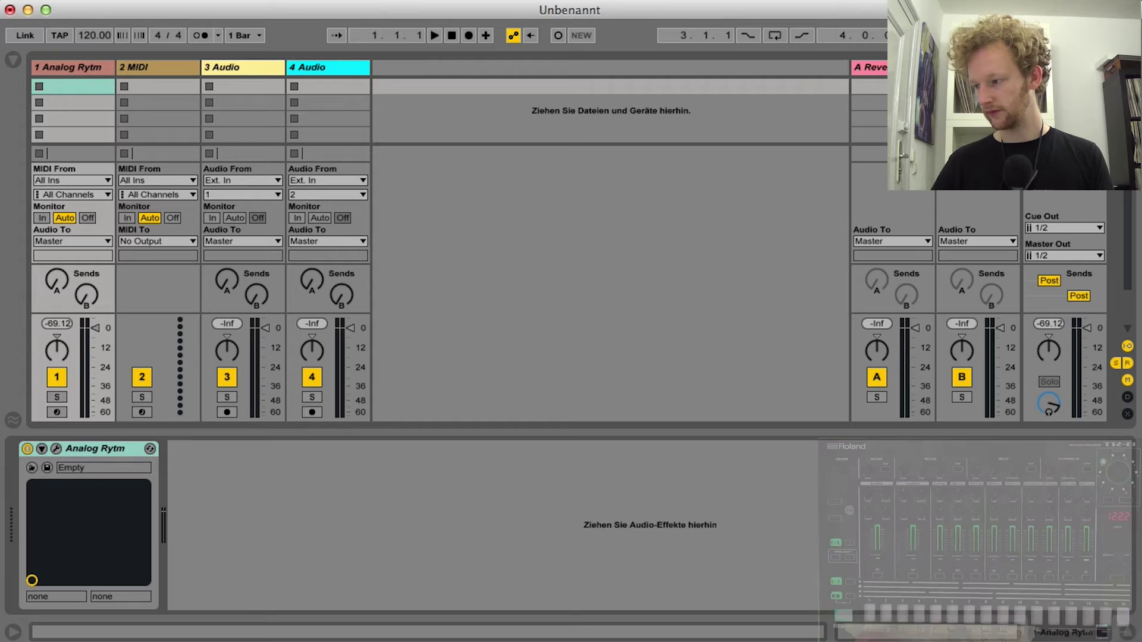
# Enable remote control (Fernst.) for the TR-8 input port in the MIDI preferences.
pyautogui.press('super+m')
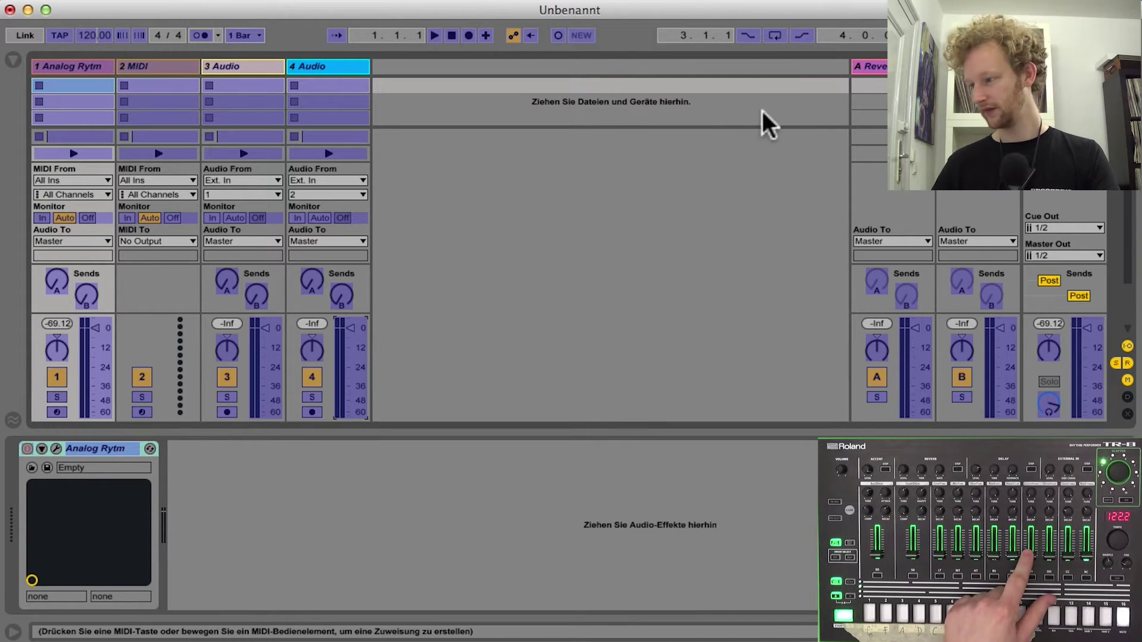
pyautogui.press('super+m')
pyautogui.click(60, 6)
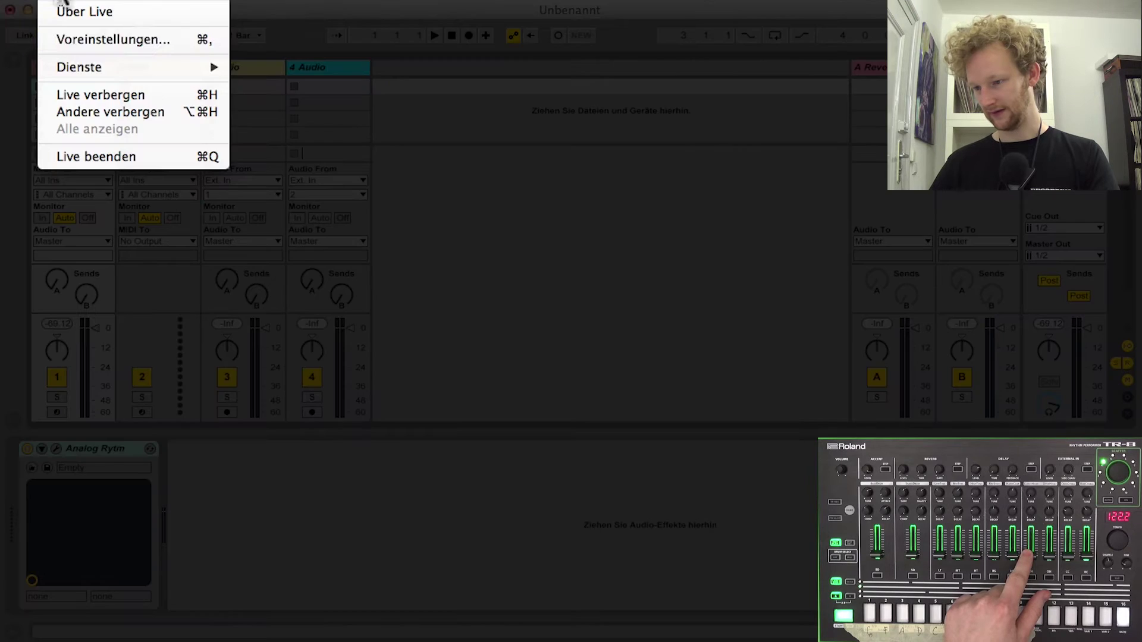
pyautogui.click(76, 39)
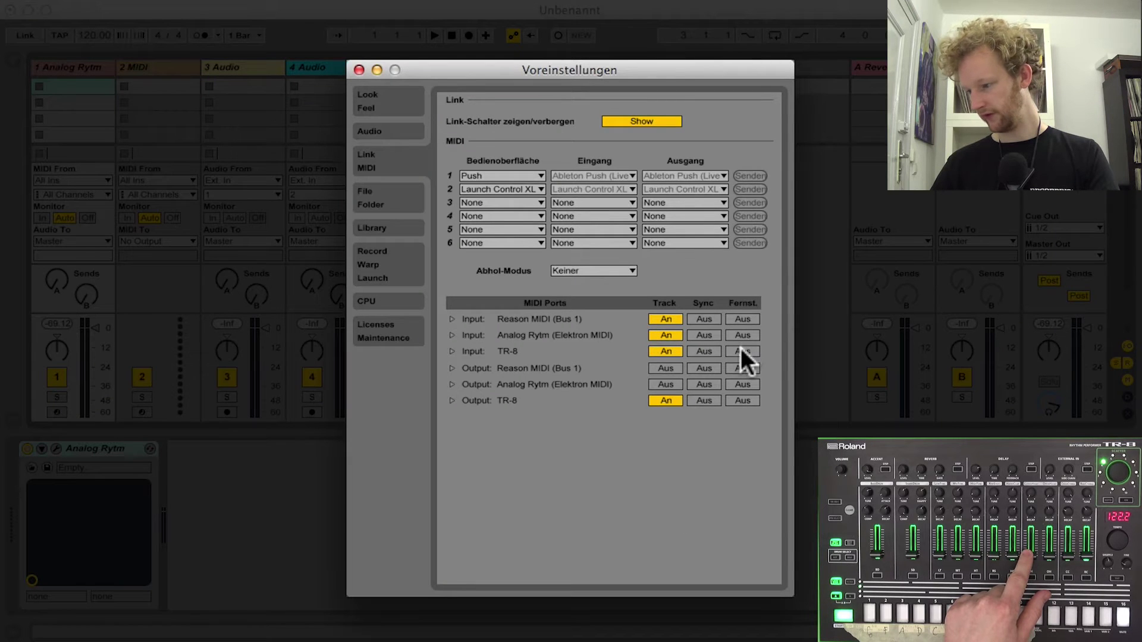
pyautogui.click(358, 69)
# MIDI-map the 3 Audio track's volume to the TR-8 closed-hat fader (10/63) in Absolute mode and leave mapping mode.
pyautogui.press('super+m')
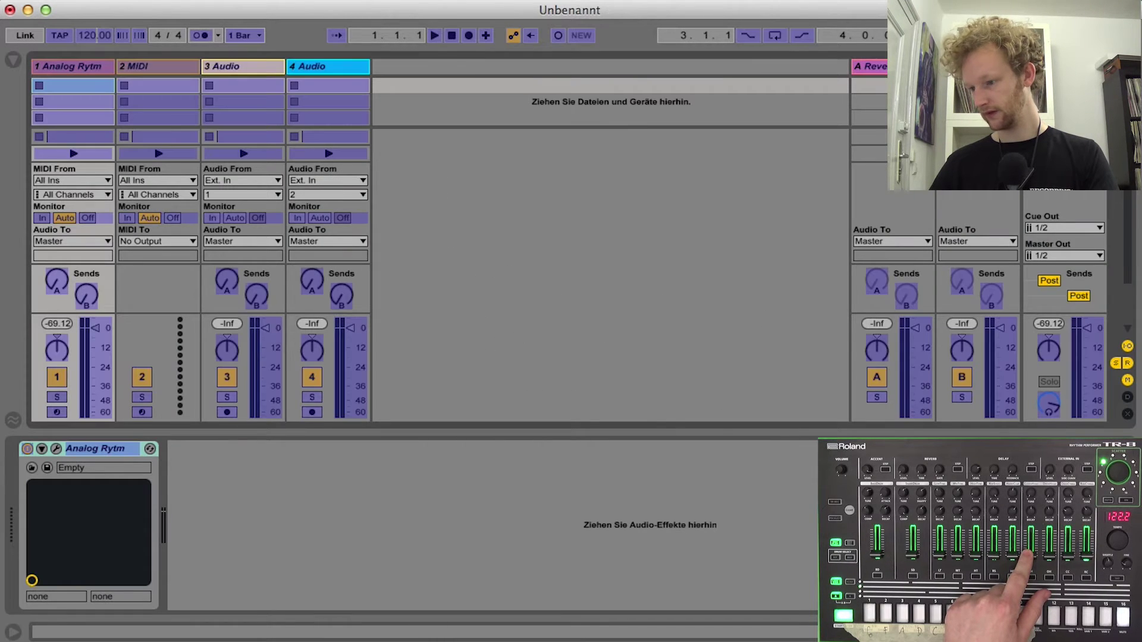
pyautogui.click(256, 344)
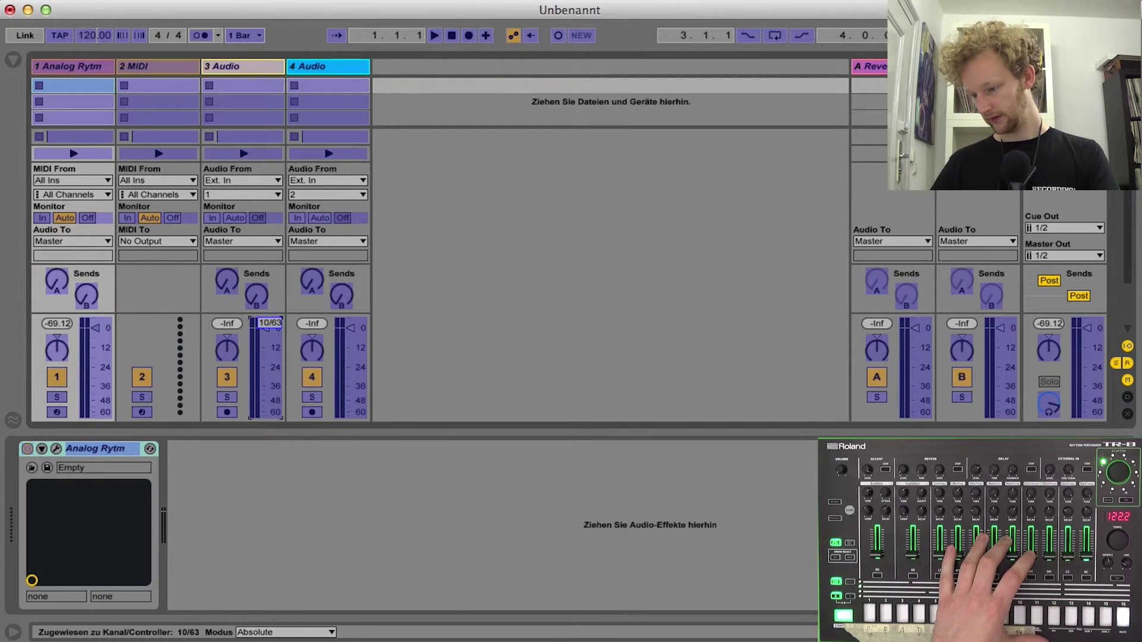
pyautogui.click(271, 633)
pyautogui.click(294, 504)
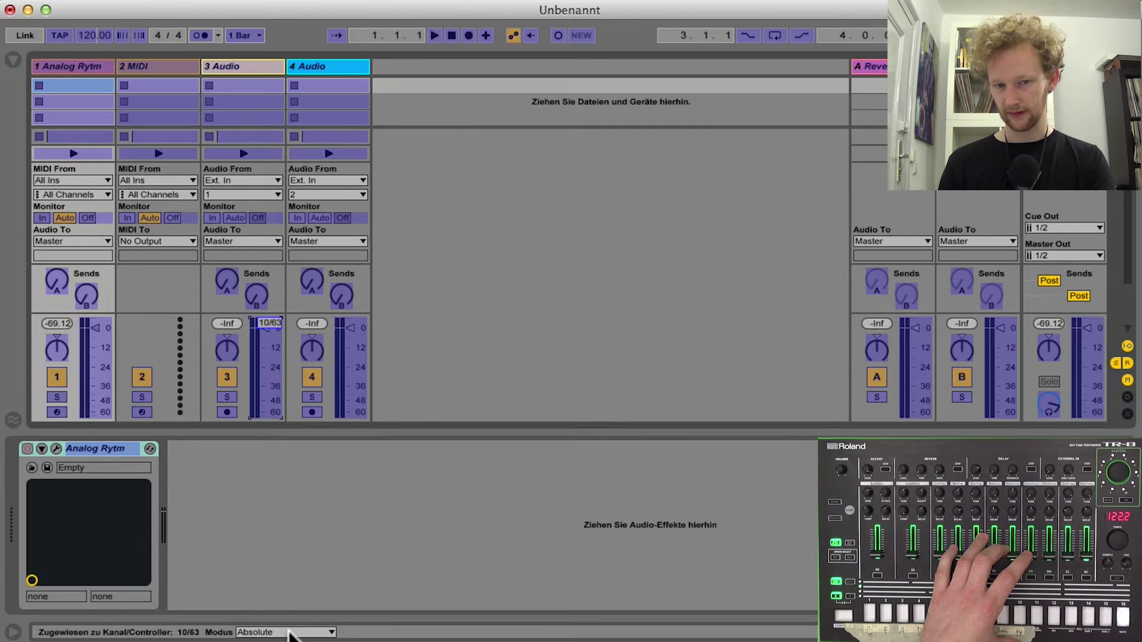
pyautogui.press('super+m')
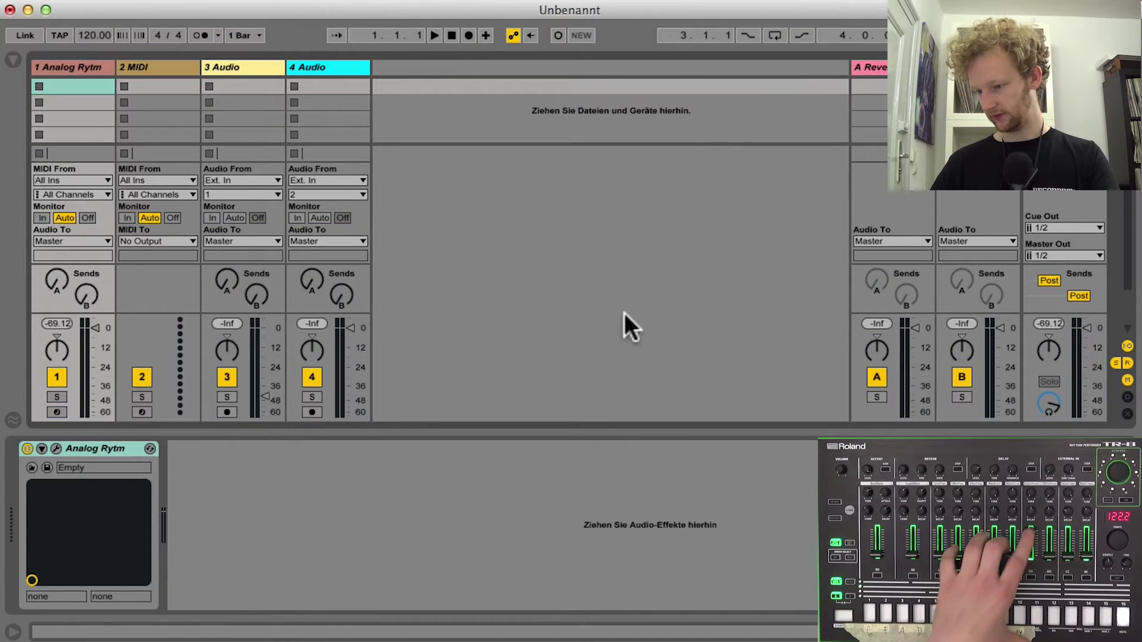
# Delete the MIDI mapping from the 3 Audio track's volume.
pyautogui.press('super+m')
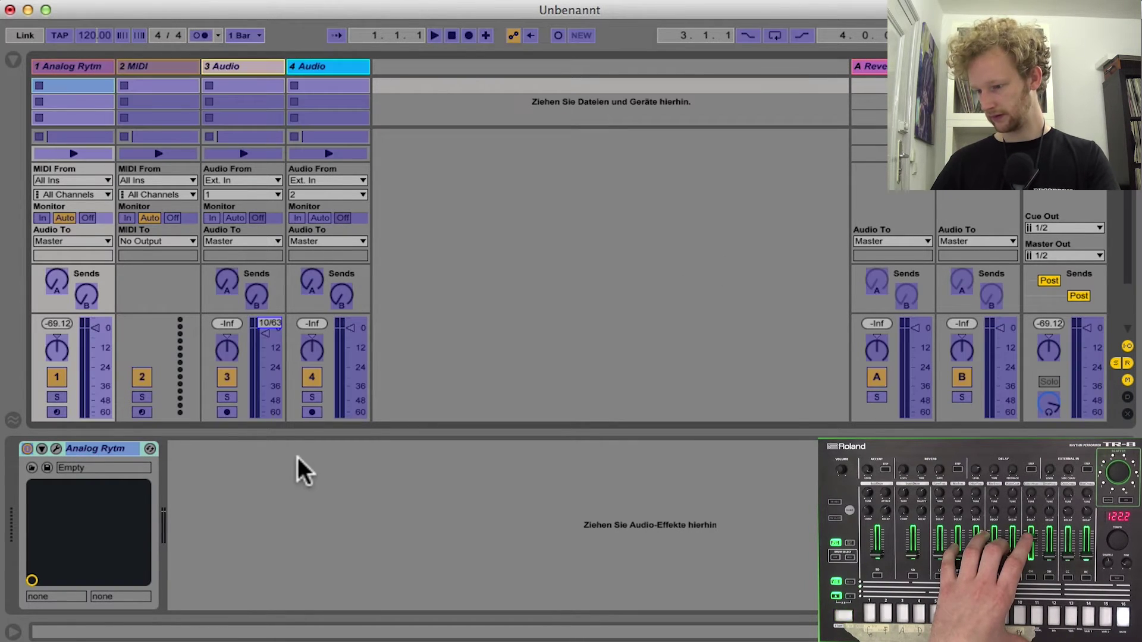
pyautogui.click(265, 330)
pyautogui.press('BackSpace')
pyautogui.press('super+m')
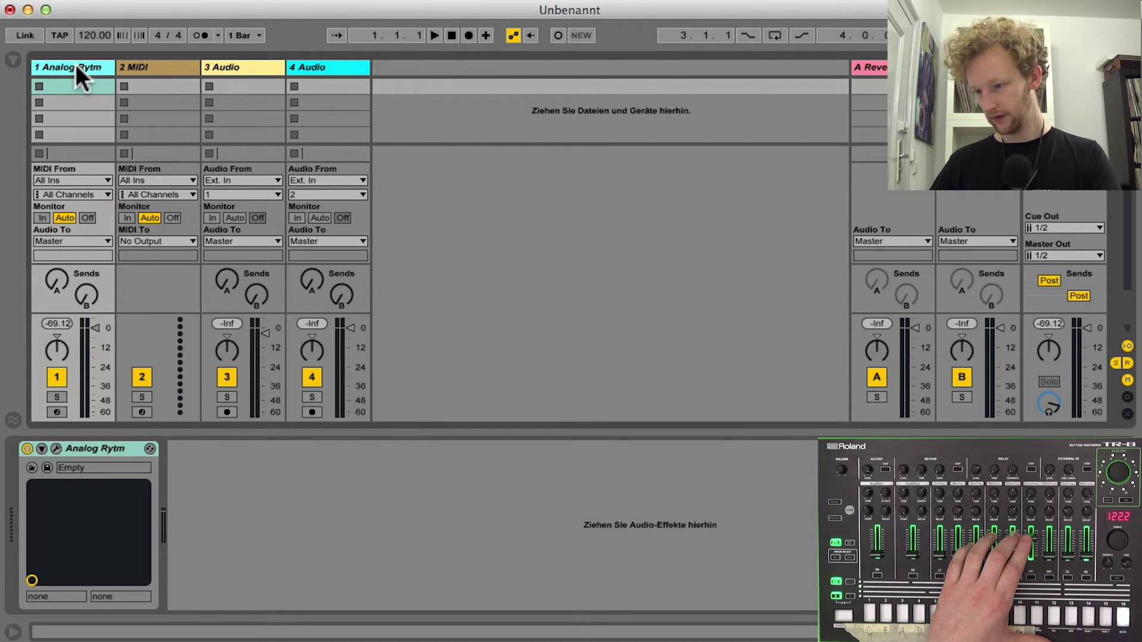
# Unfold the Analog Rytm device's parameter area and turn on its Configure mode.
pyautogui.click(56, 449)
pyautogui.moveTo(316, 6)
pyautogui.mouseDown()
pyautogui.moveTo(416, 22)
pyautogui.moveTo(314, 1)
pyautogui.mouseUp()
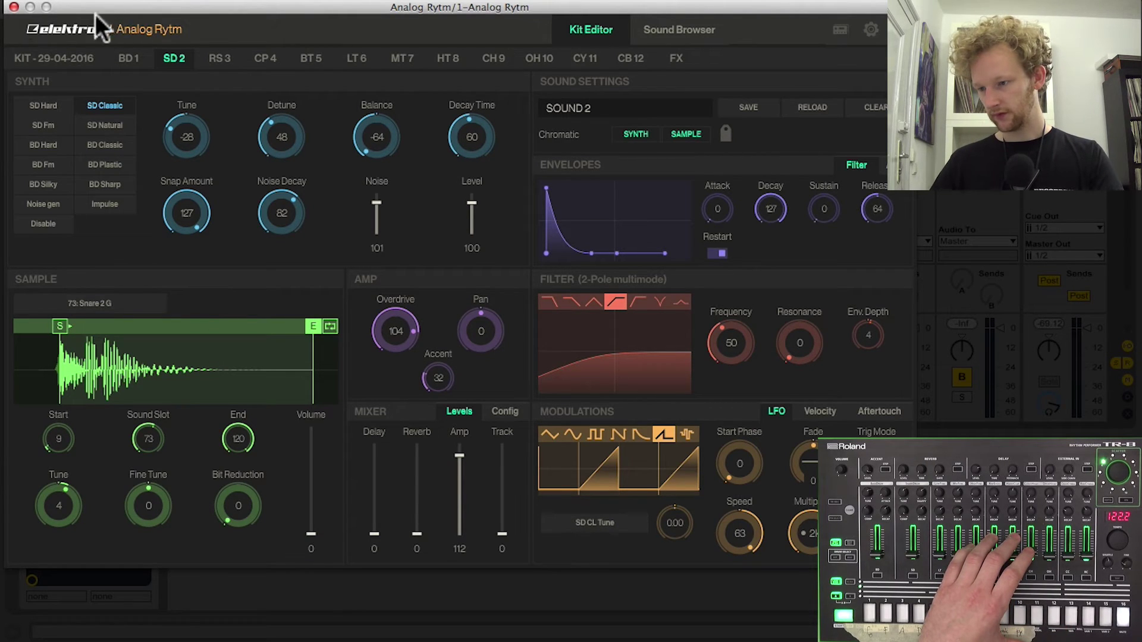
pyautogui.click(13, 6)
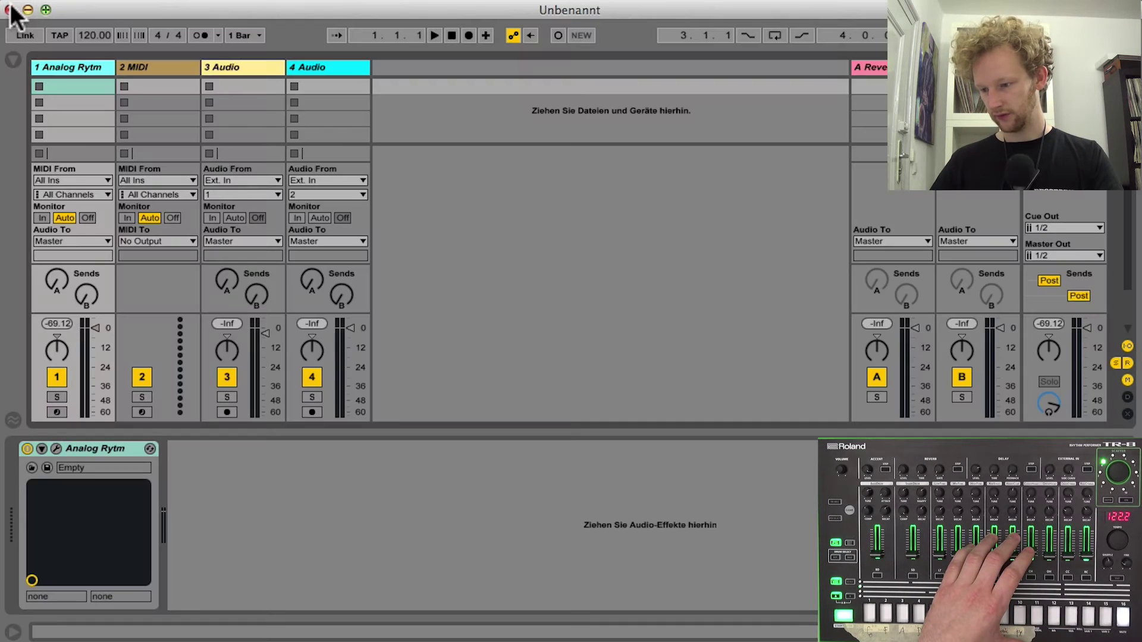
pyautogui.click(42, 449)
pyautogui.click(201, 448)
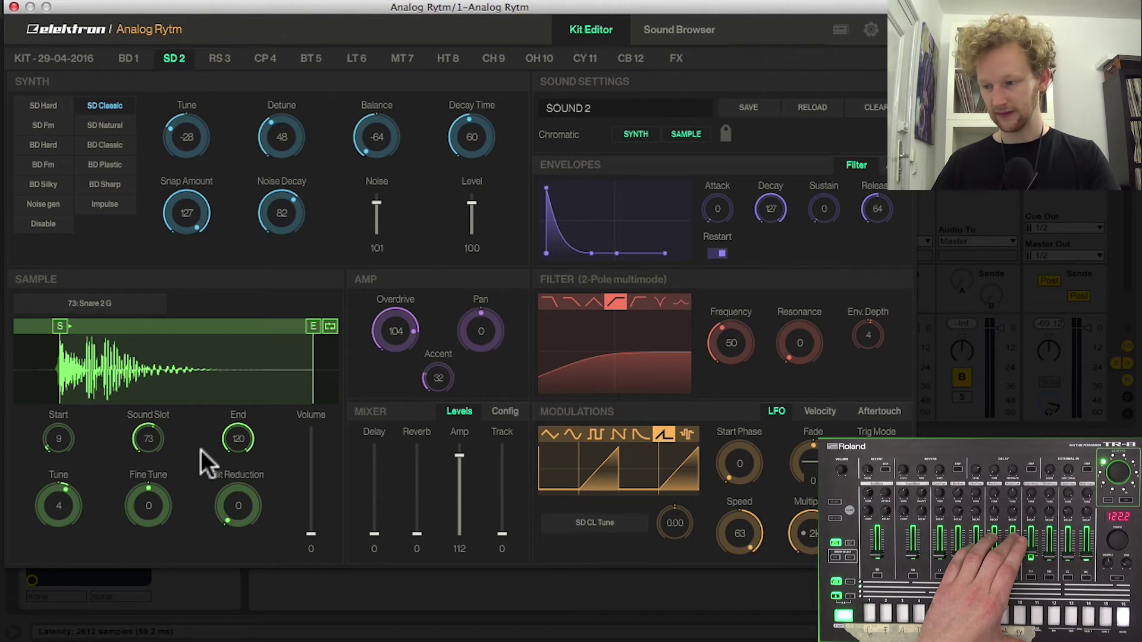
# Set SD 2's synth Level to 127 so it is added as a device parameter, and delete that parameter from the device.
pyautogui.moveTo(194, 7); pyautogui.dragTo(469, 11)
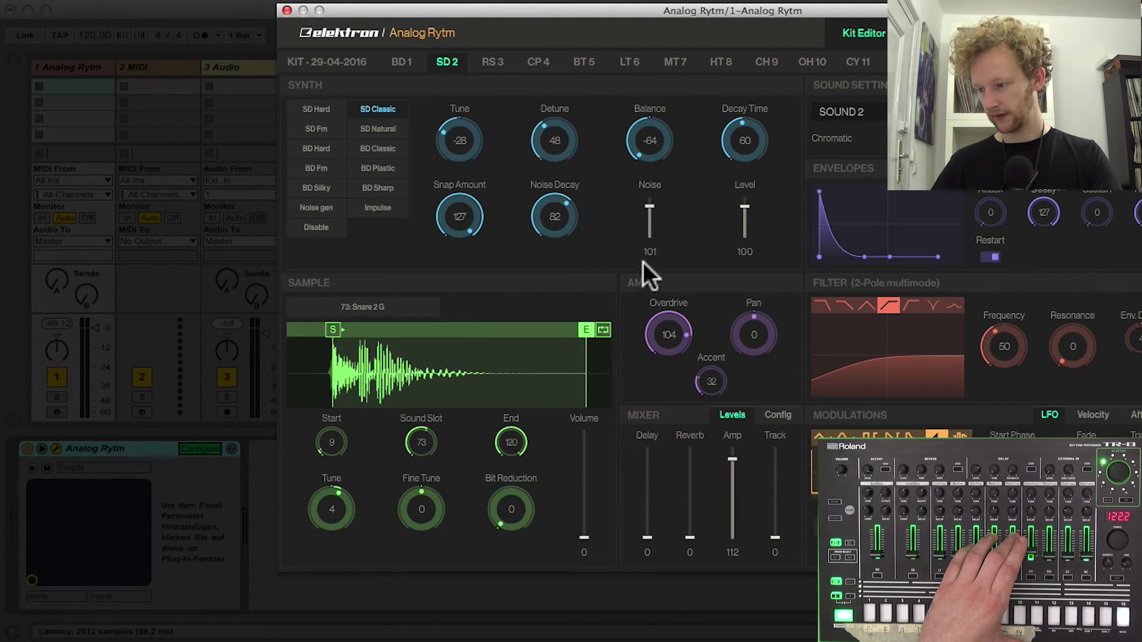
pyautogui.moveTo(741, 205); pyautogui.dragTo(740, 173)
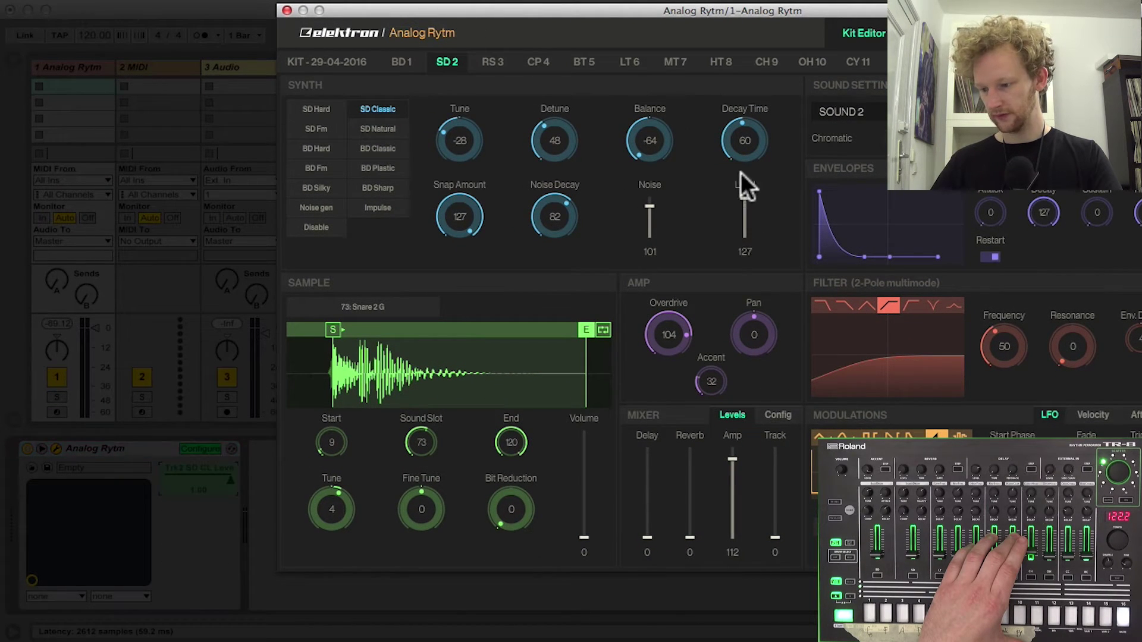
pyautogui.click(202, 477)
pyautogui.press('Delete')
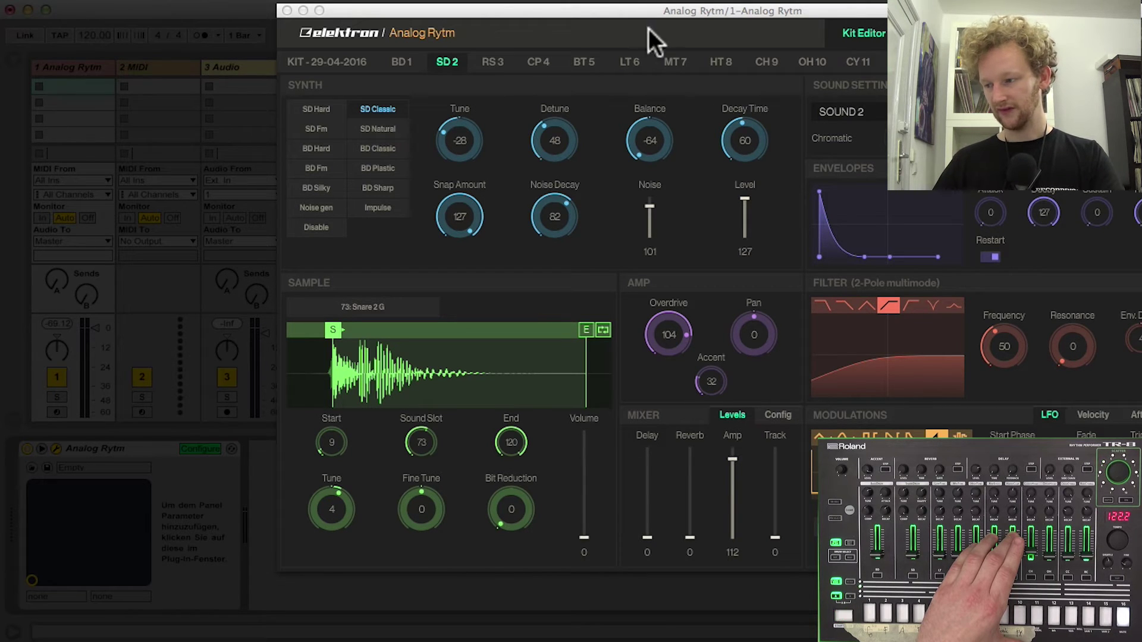
# Add the kit's mixer levels for tracks 1 to 7 (BD 1 to MT 7) as Analog Rytm device parameters and end Configure mode.
pyautogui.moveTo(634, 8); pyautogui.dragTo(361, 2)
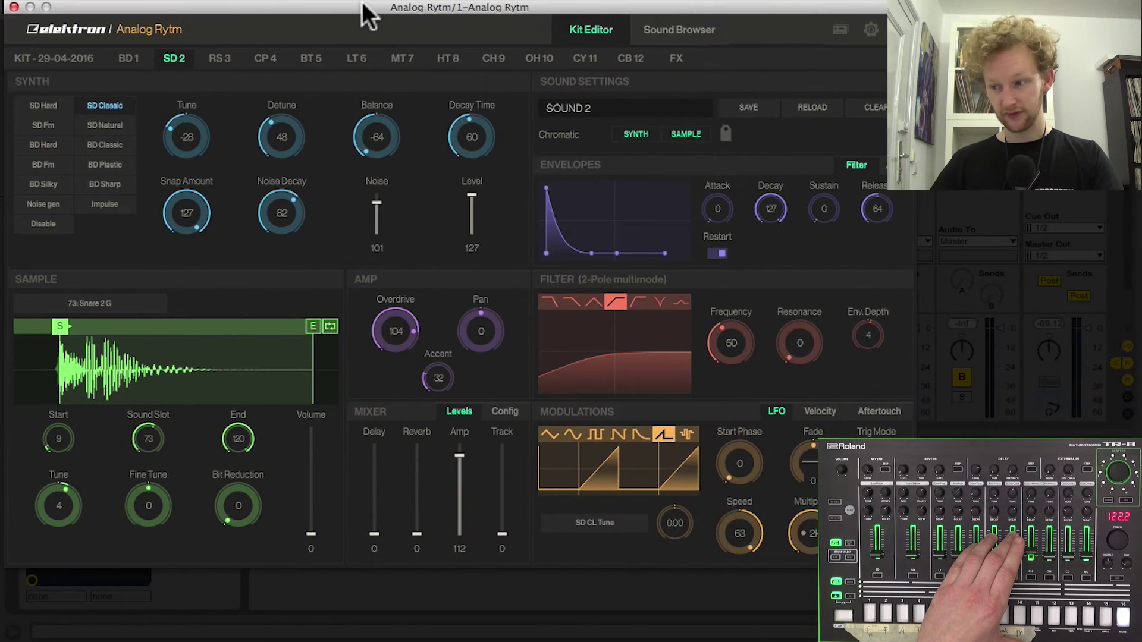
pyautogui.click(63, 56)
pyautogui.moveTo(783, 5); pyautogui.dragTo(433, 5)
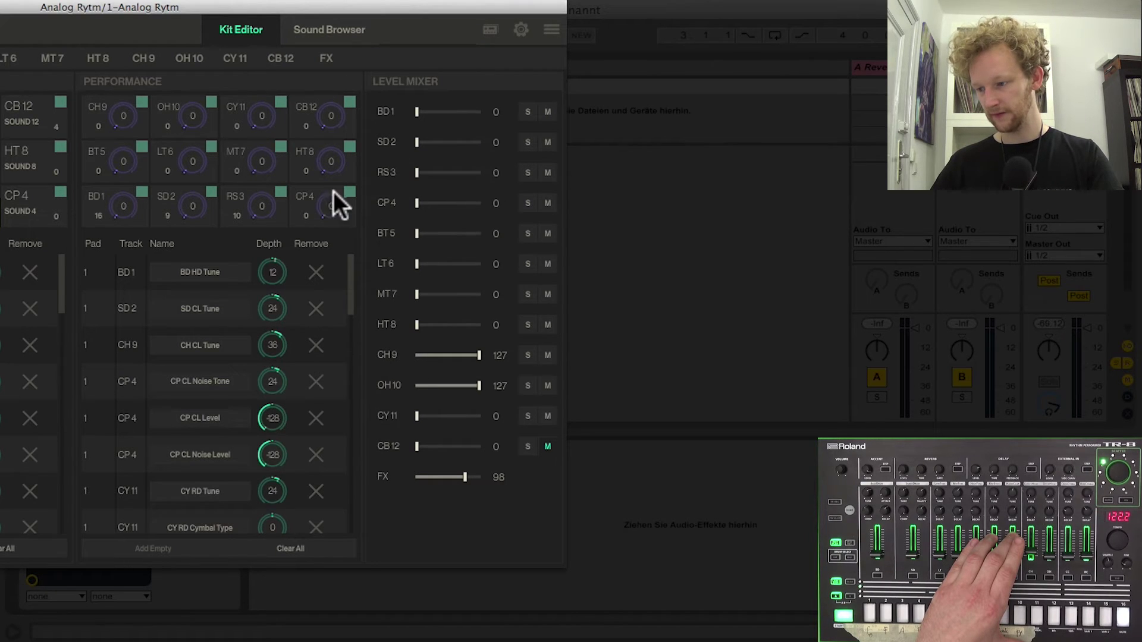
pyautogui.moveTo(416, 204); pyautogui.dragTo(438, 229)
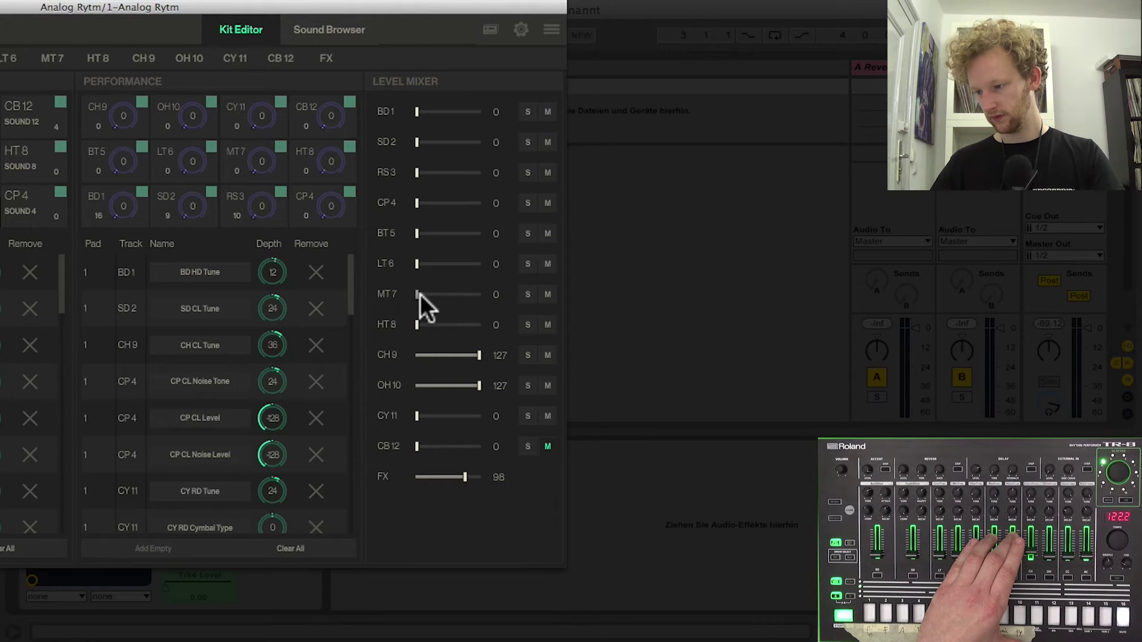
pyautogui.moveTo(256, 2); pyautogui.dragTo(591, 15)
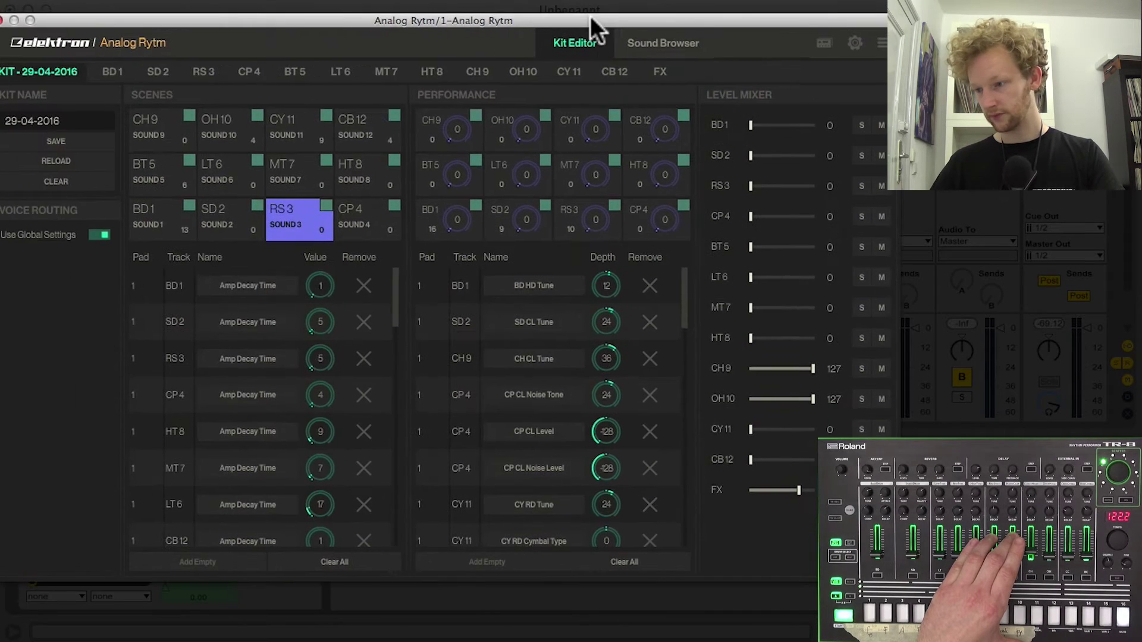
pyautogui.moveTo(197, 20); pyautogui.dragTo(383, 21)
pyautogui.click(182, 20)
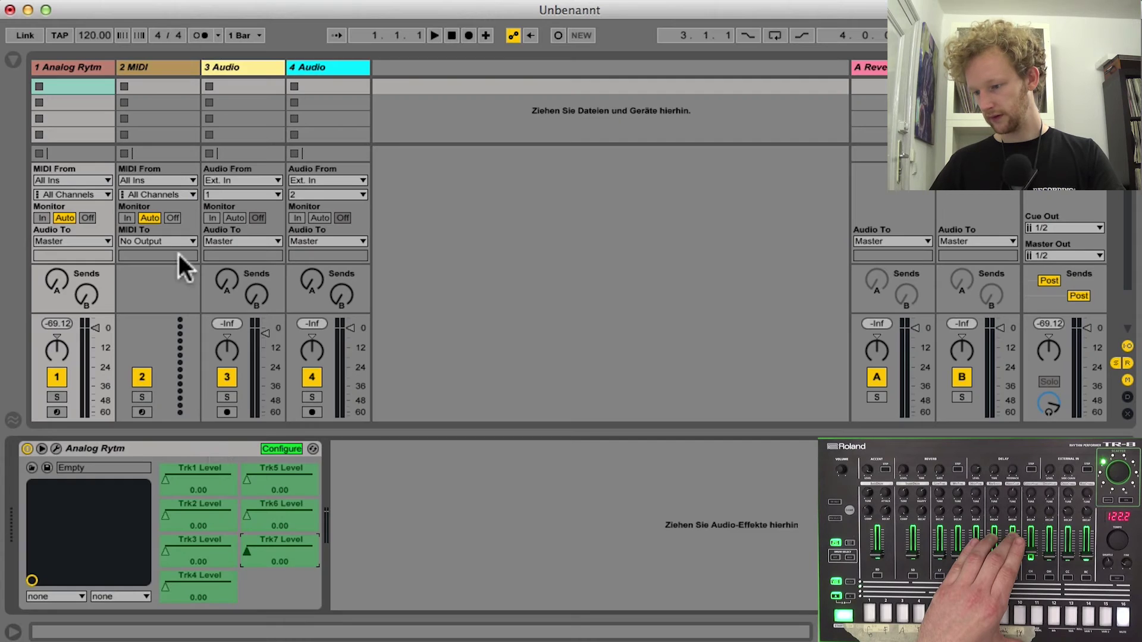
pyautogui.click(278, 449)
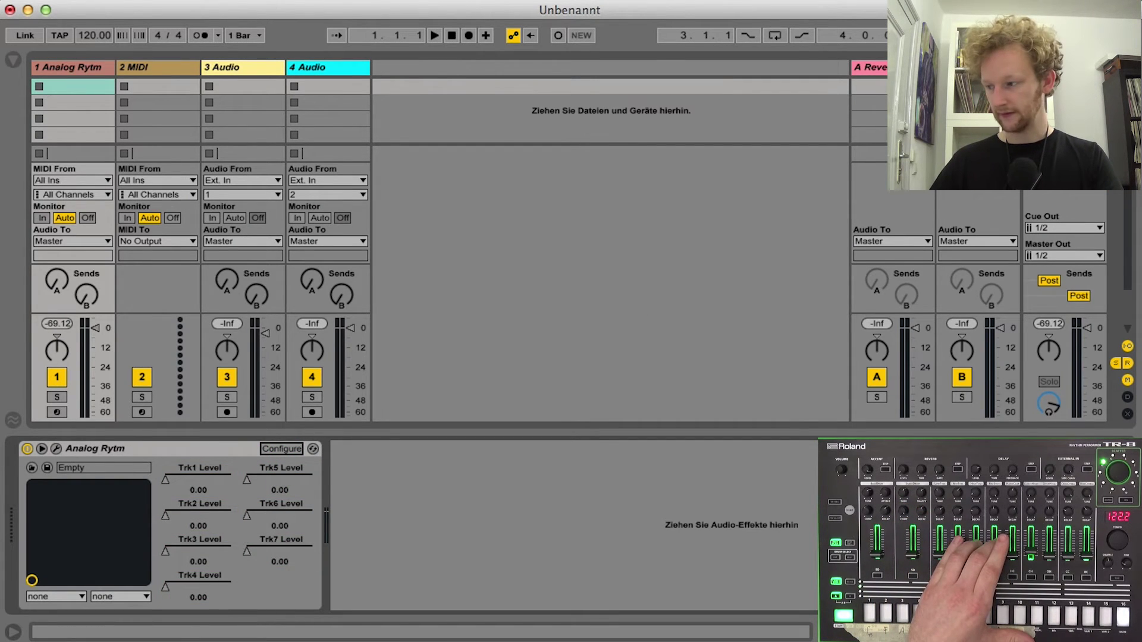
# MIDI-map Trk1 Level to the TR-8 bass drum fader (10/24) and Trk2 Level to its snare drum fader (10/29).
pyautogui.press('super+m')
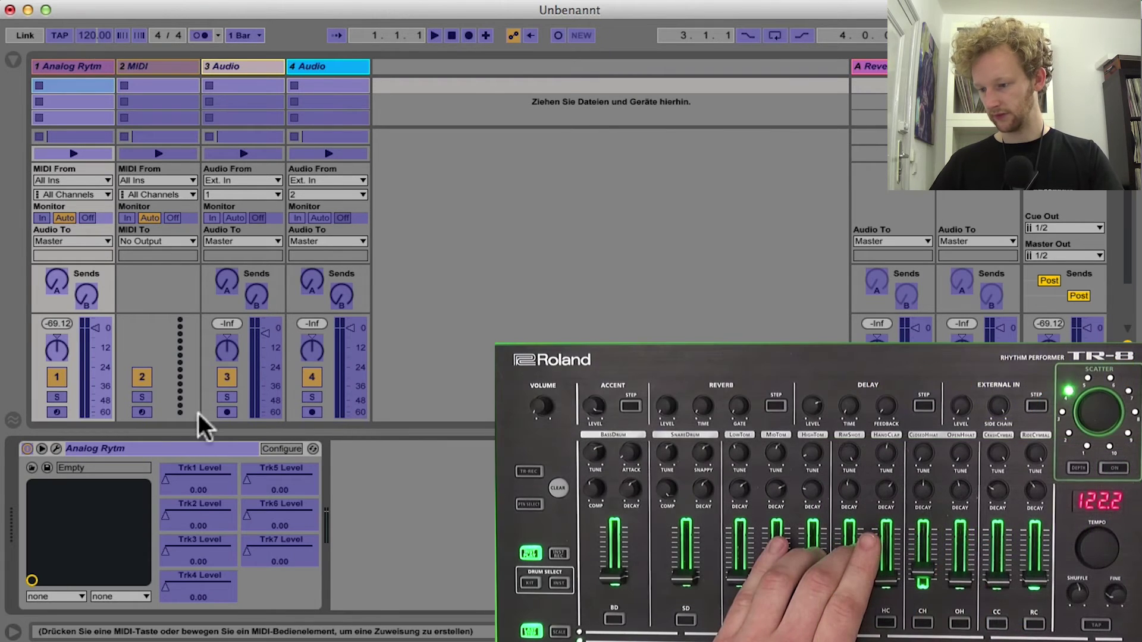
pyautogui.click(205, 473)
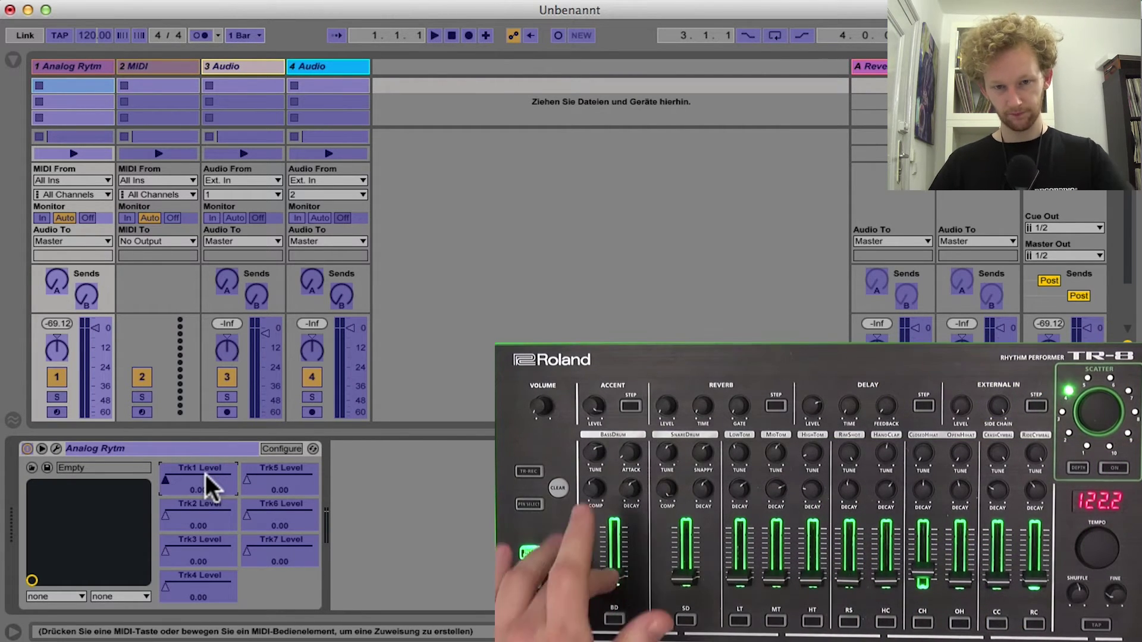
pyautogui.click(202, 516)
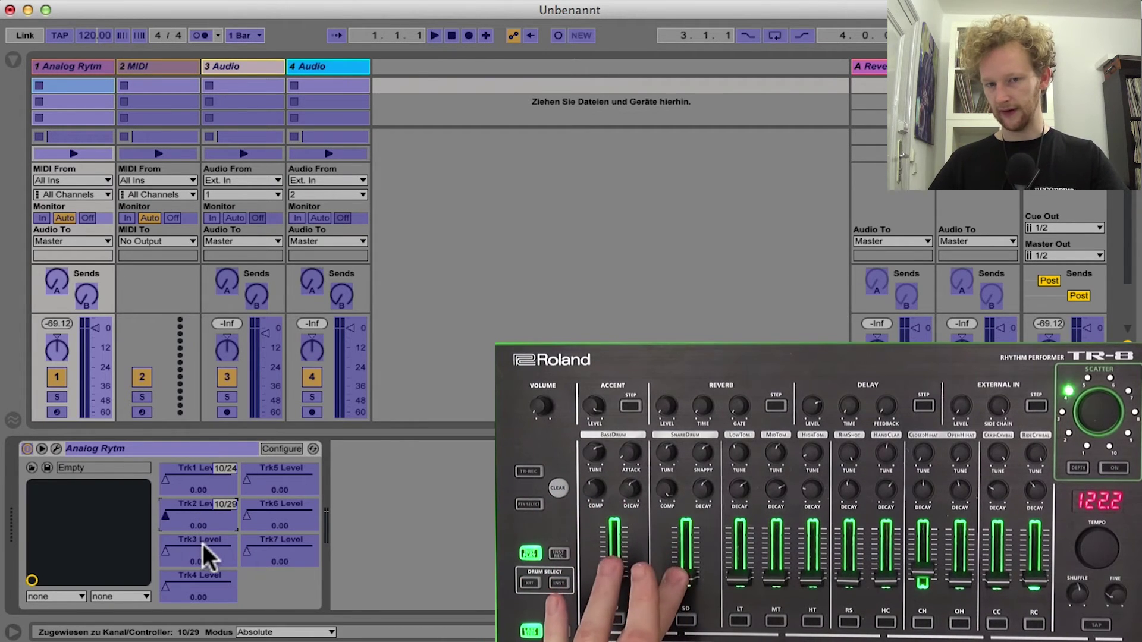
# Check the RS 3 sound in the Analog Rytm editor and MIDI-map Trk3 Level to a TR-8 fader (10/57).
pyautogui.click(57, 449)
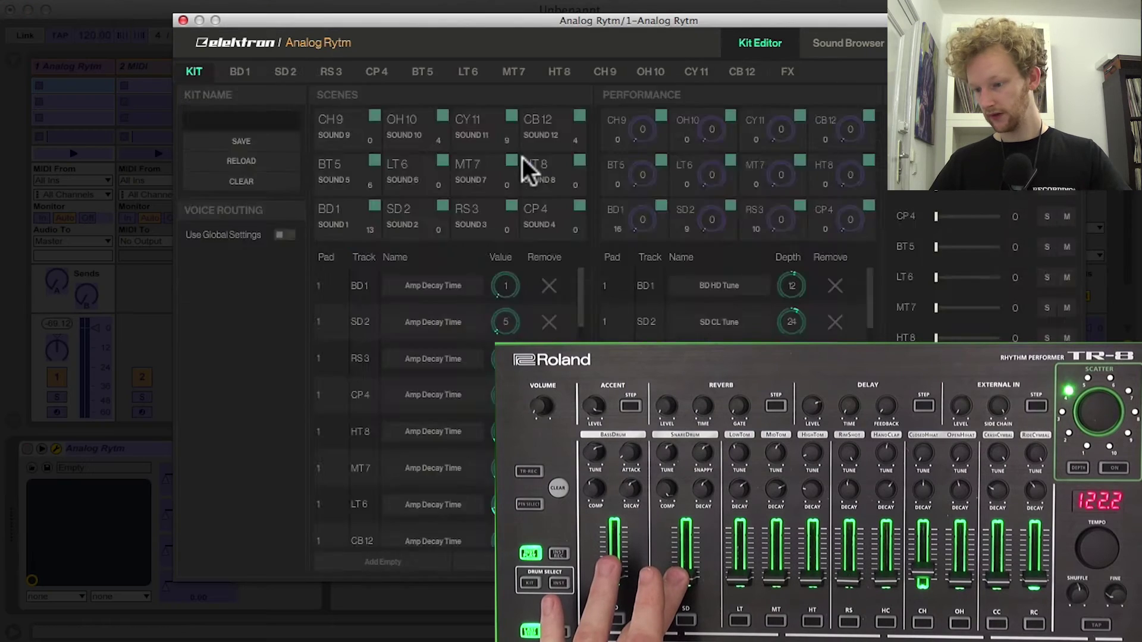
pyautogui.click(389, 72)
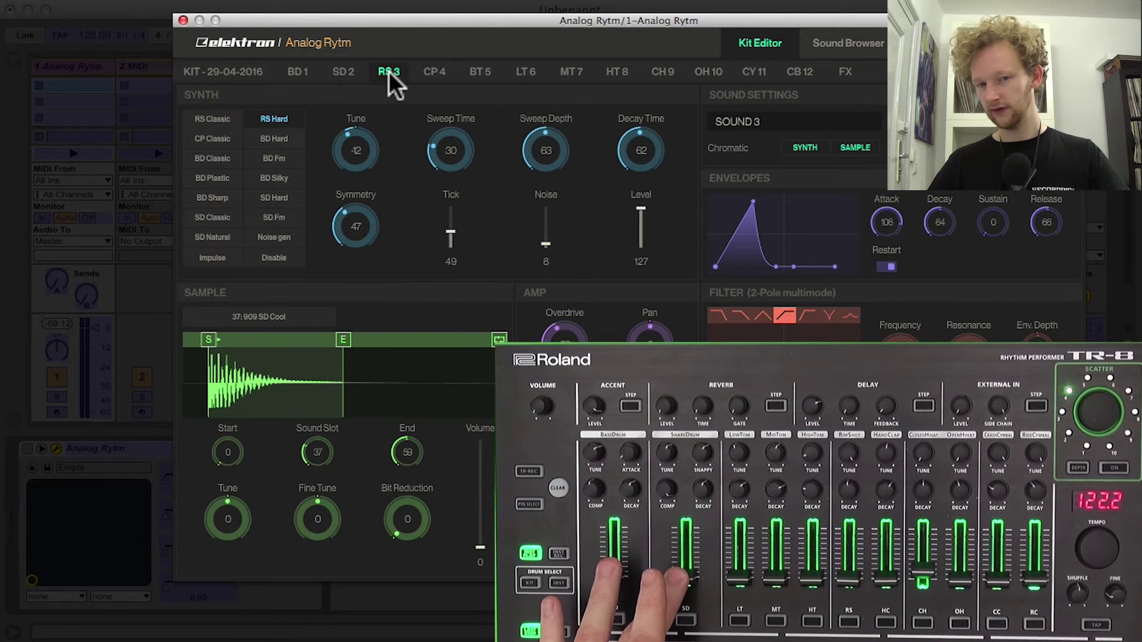
pyautogui.click(183, 20)
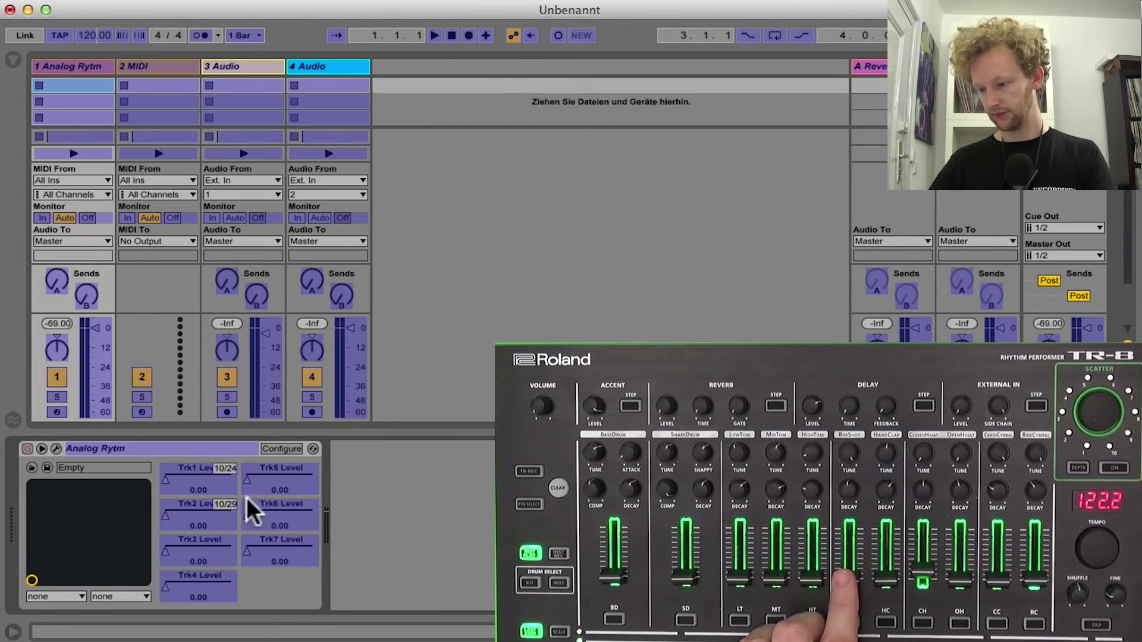
pyautogui.click(194, 548)
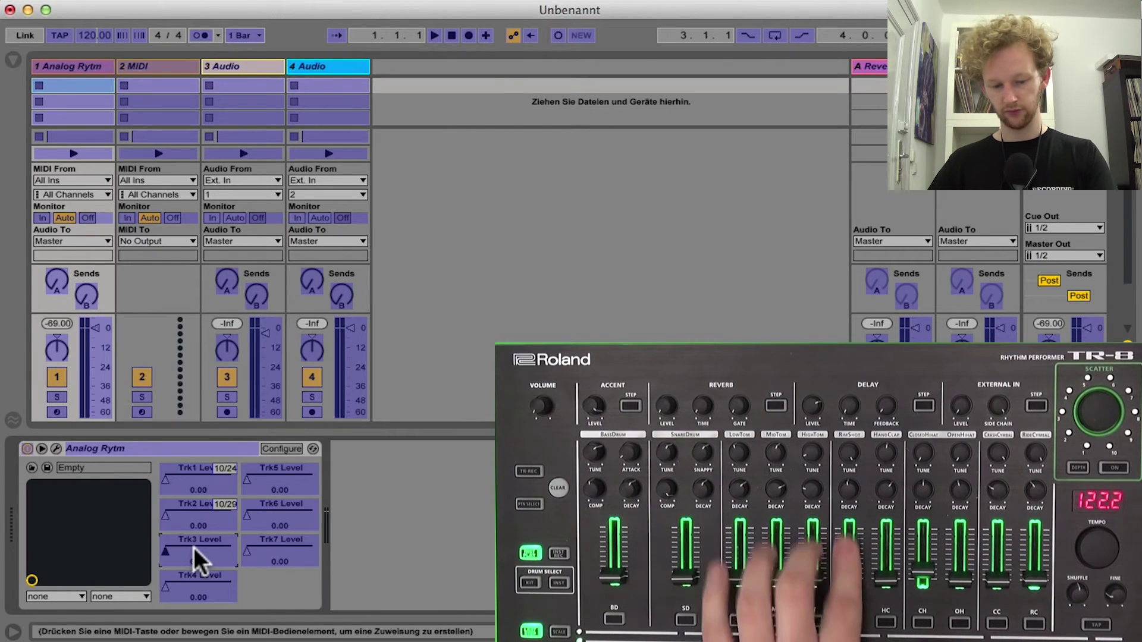
# Check the CP 4 sound in the Analog Rytm editor and MIDI-map Trk4 Level to a TR-8 fader (10/60).
pyautogui.click(207, 589)
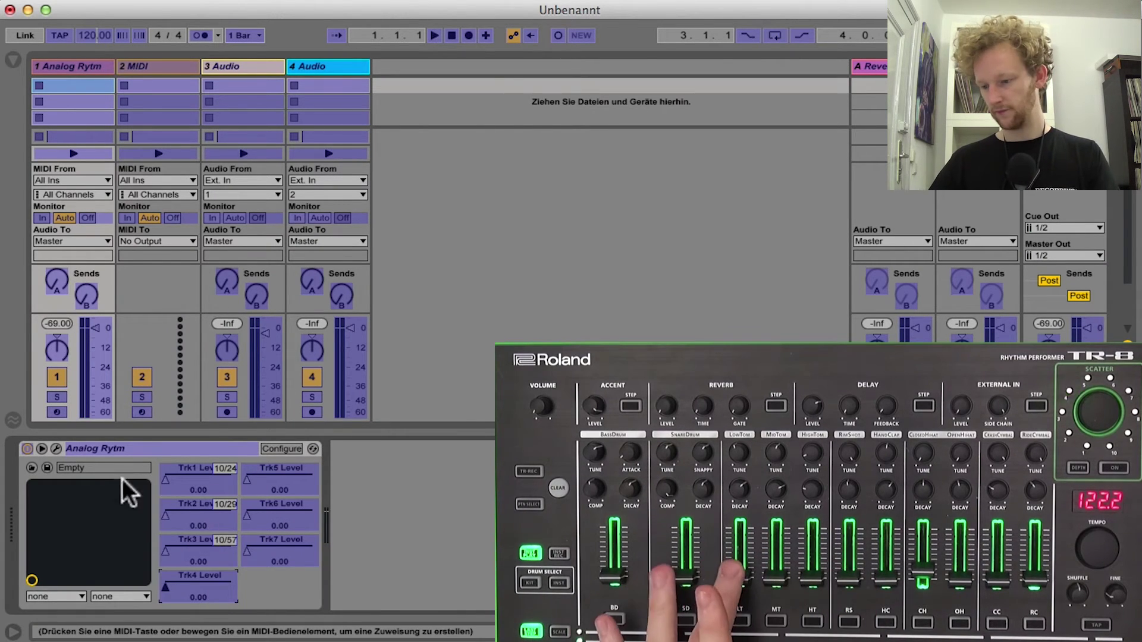
pyautogui.click(57, 449)
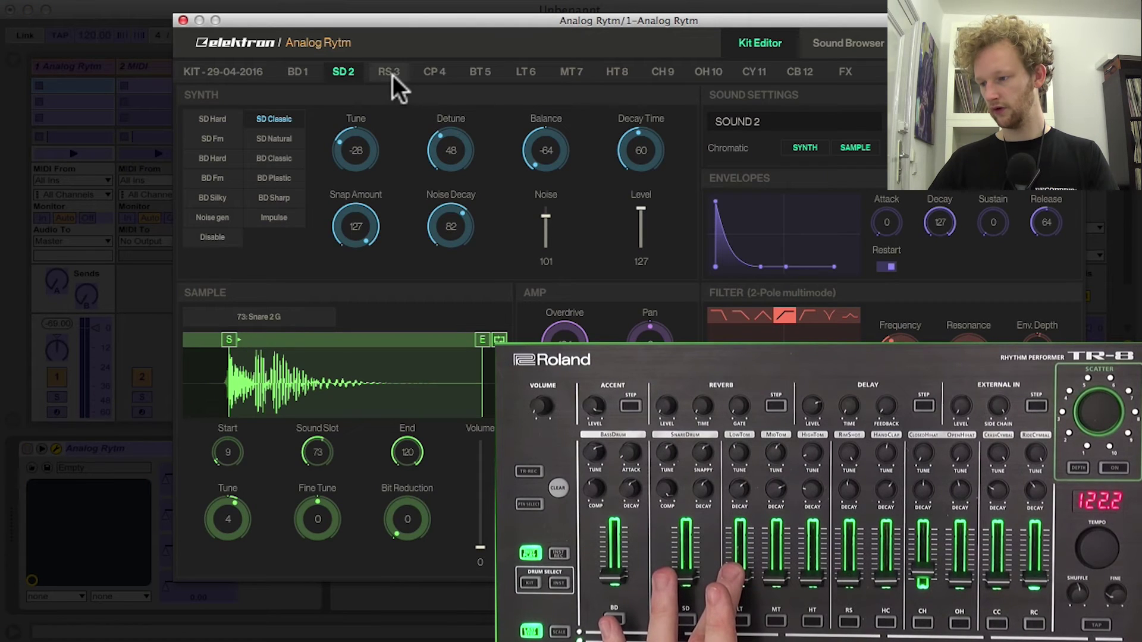
pyautogui.click(435, 72)
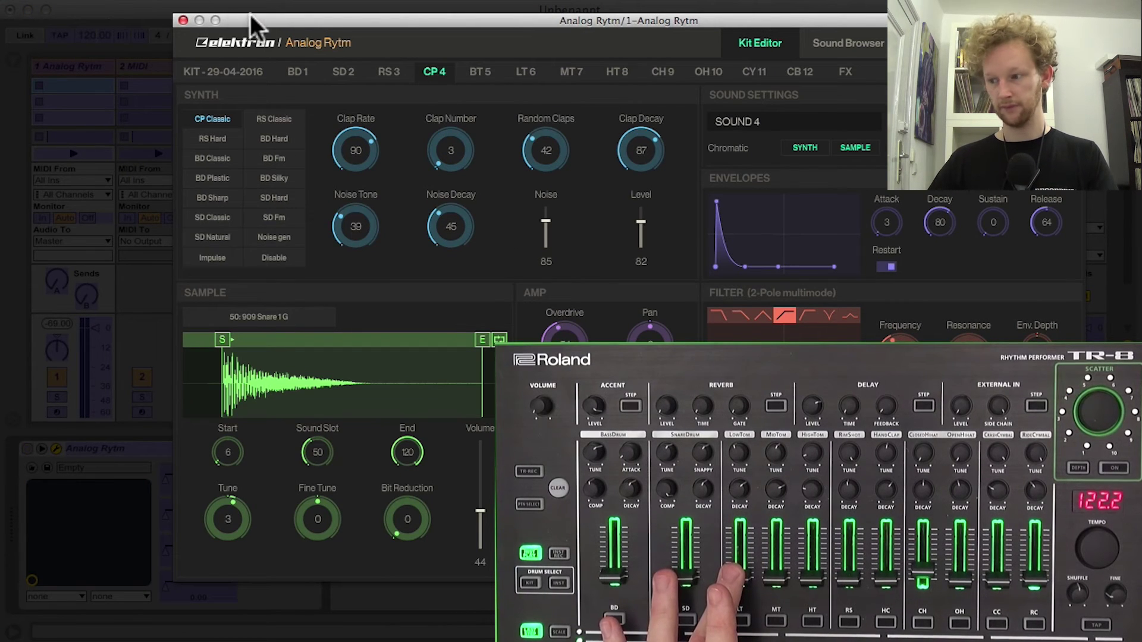
pyautogui.moveTo(251, 15); pyautogui.dragTo(549, 16)
pyautogui.click(200, 583)
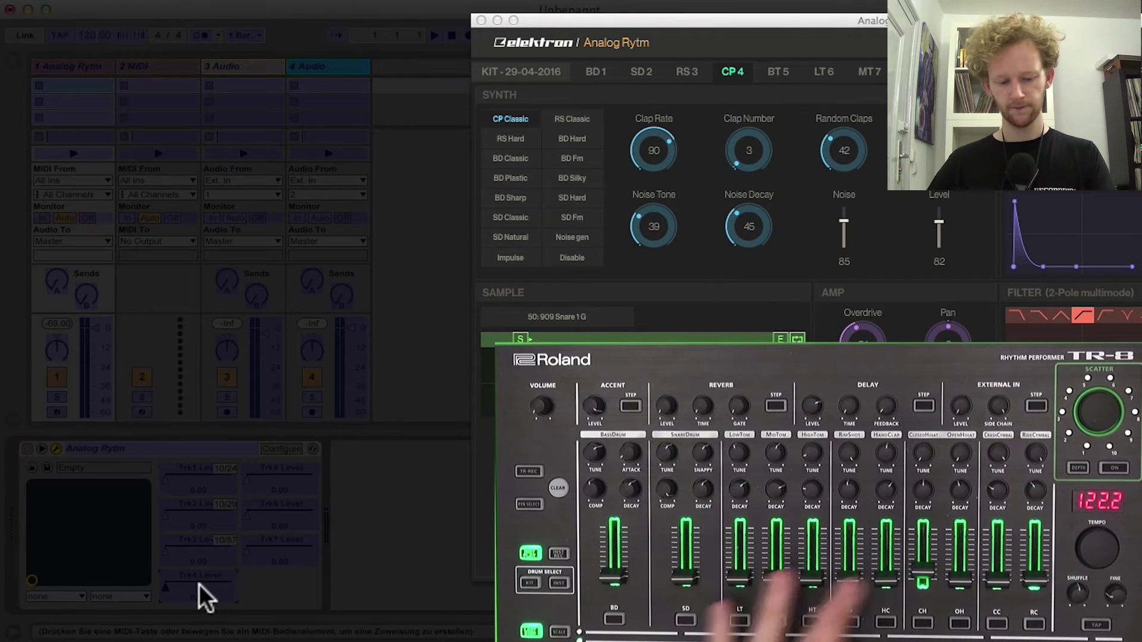
# MIDI-map Trk5, Trk6 and Trk7 Level to TR-8 faders (10/48, 10/51, 10/54), close the editor and leave MIDI map mode.
pyautogui.click(283, 477)
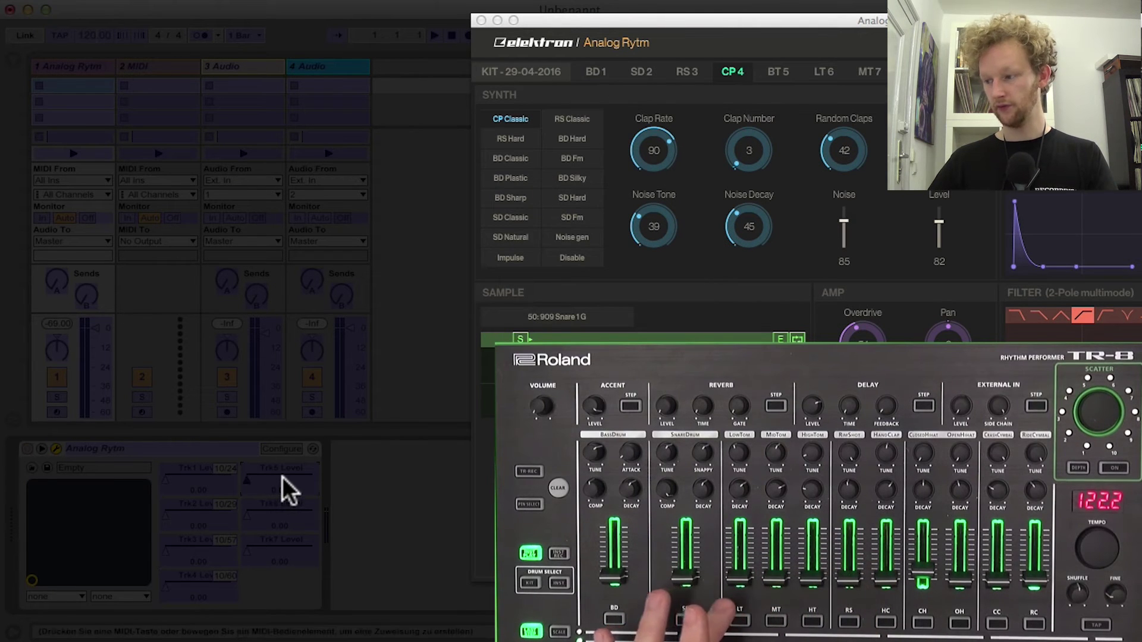
pyautogui.click(278, 510)
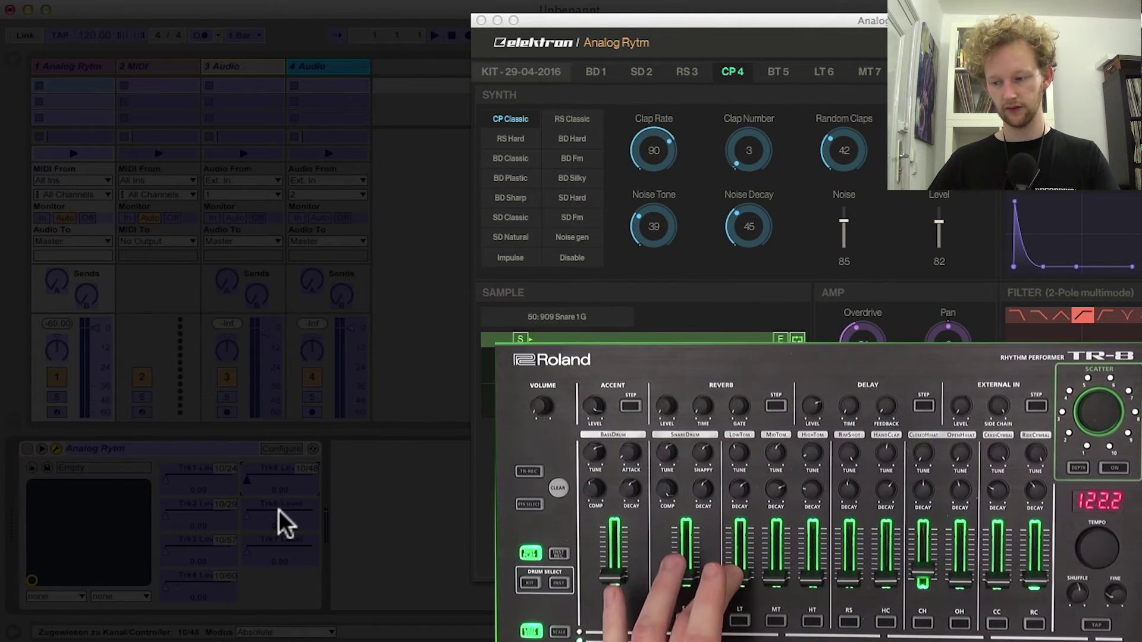
pyautogui.click(280, 544)
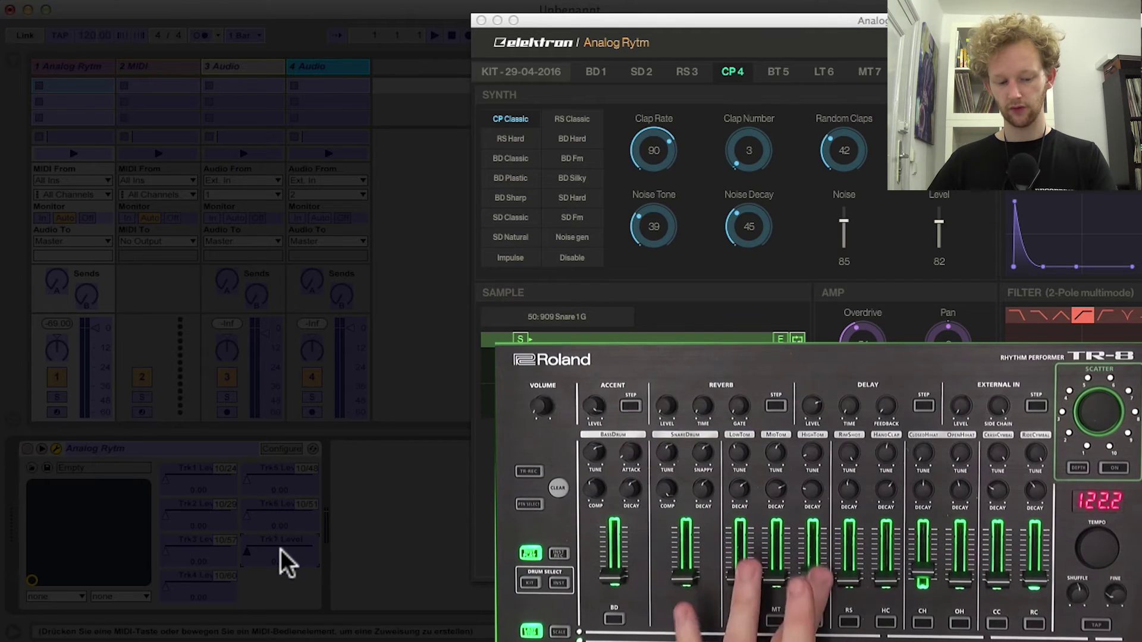
pyautogui.click(481, 20)
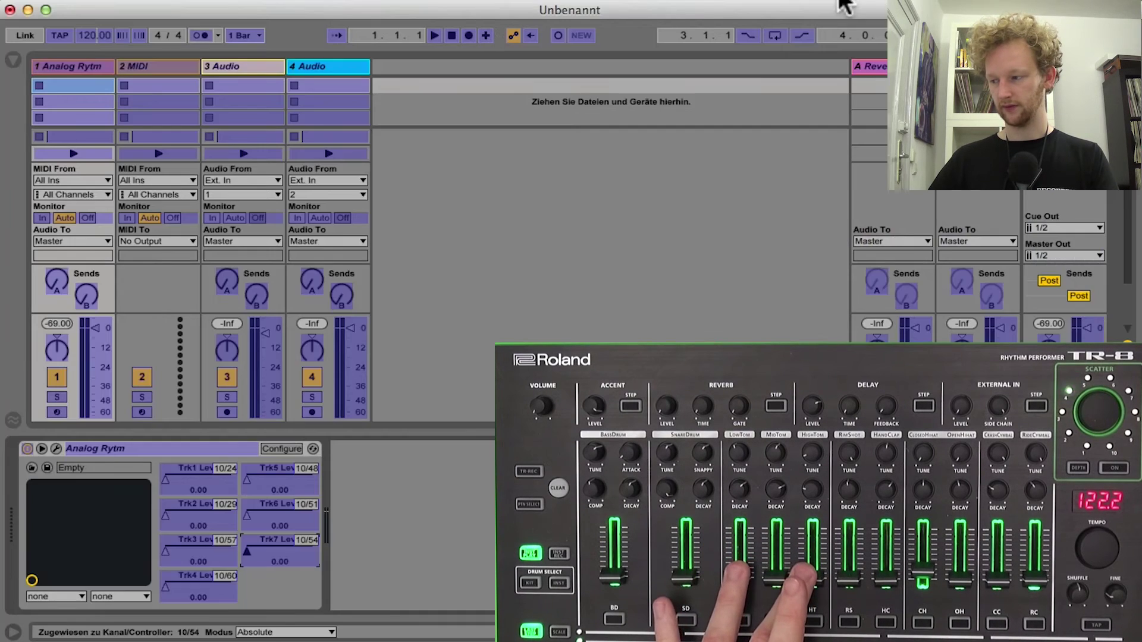
pyautogui.press('super+m')
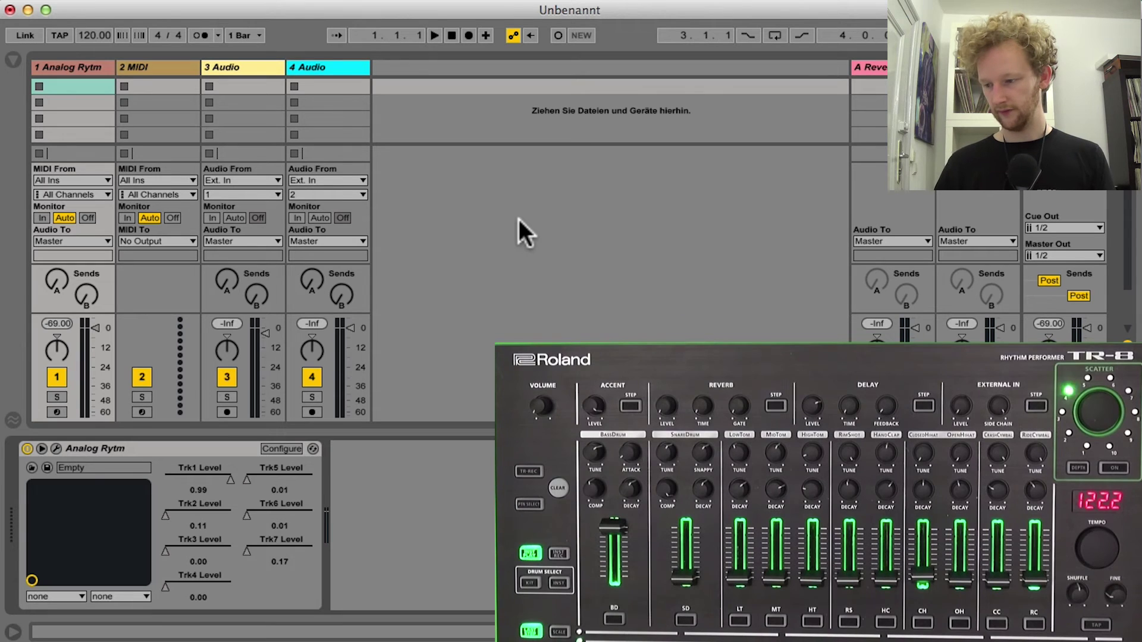
# Glance at the Analog Rytm editor, close it, and show the MIDI mappings list in MIDI map mode.
pyautogui.click(57, 448)
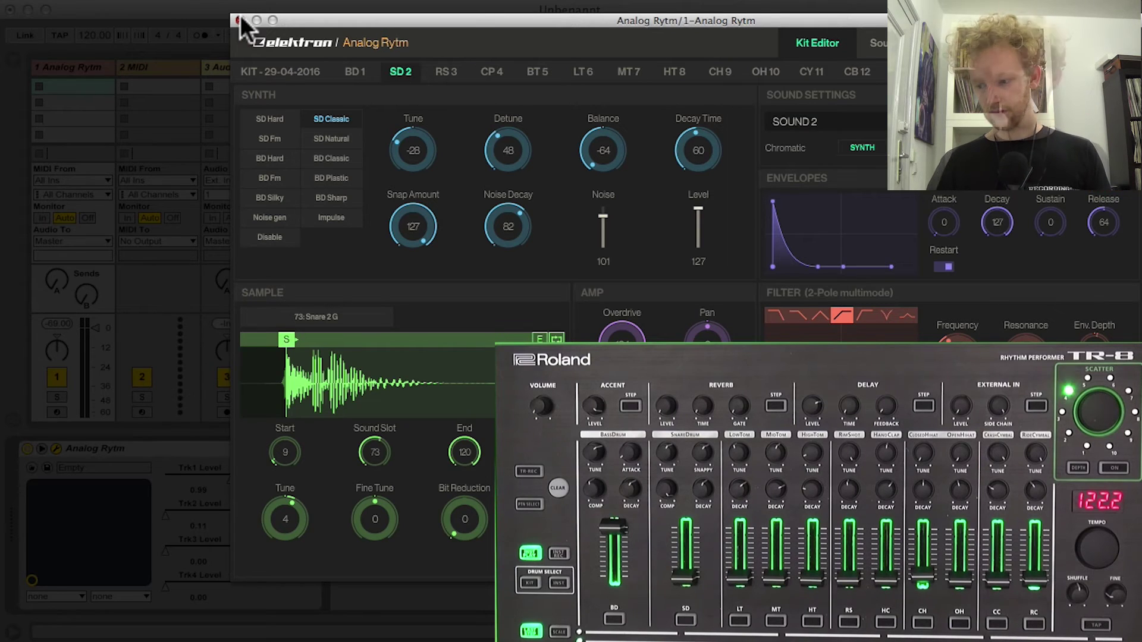
pyautogui.click(239, 19)
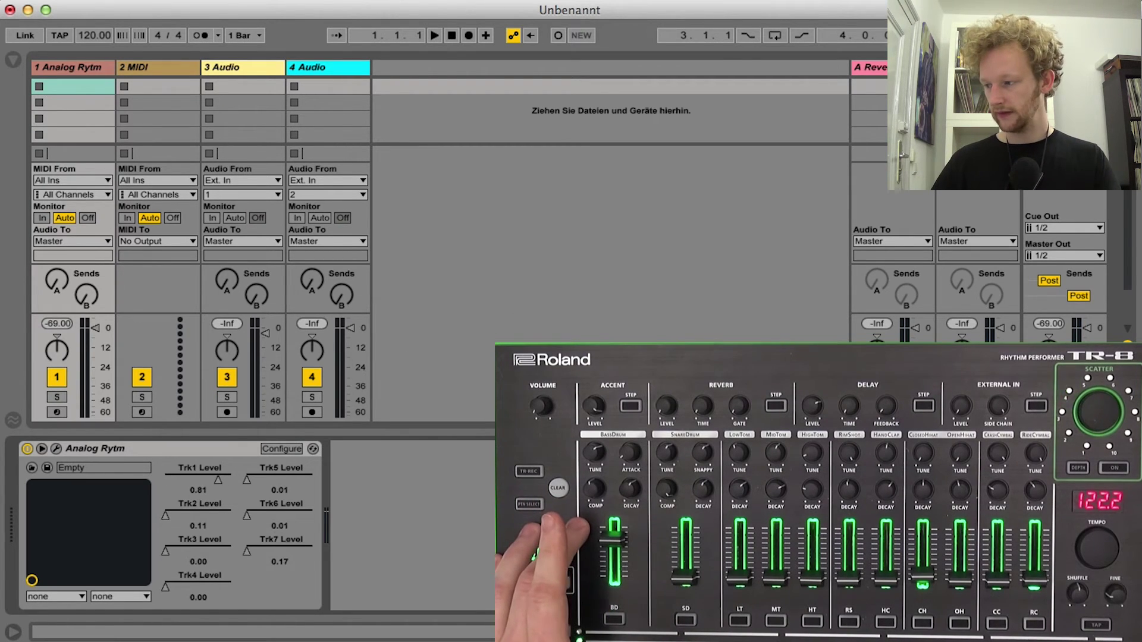
pyautogui.press('super+m')
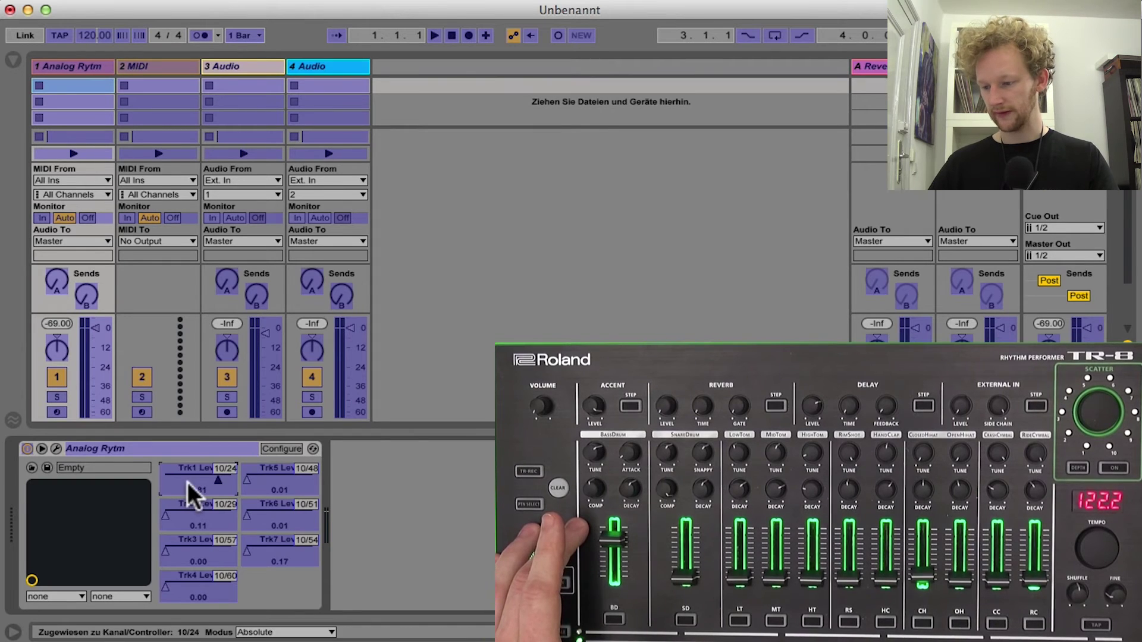
pyautogui.click(10, 59)
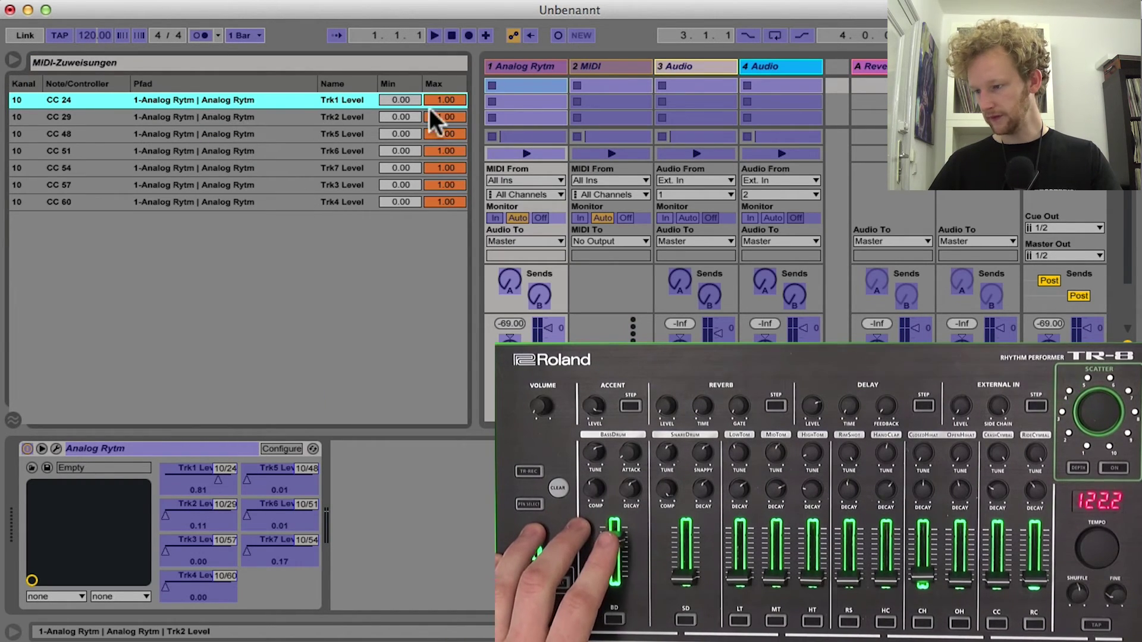
# Limit the maximum of the Trk1 Level mapping (CC 24) to 0.80.
pyautogui.click(319, 113)
pyautogui.click(320, 98)
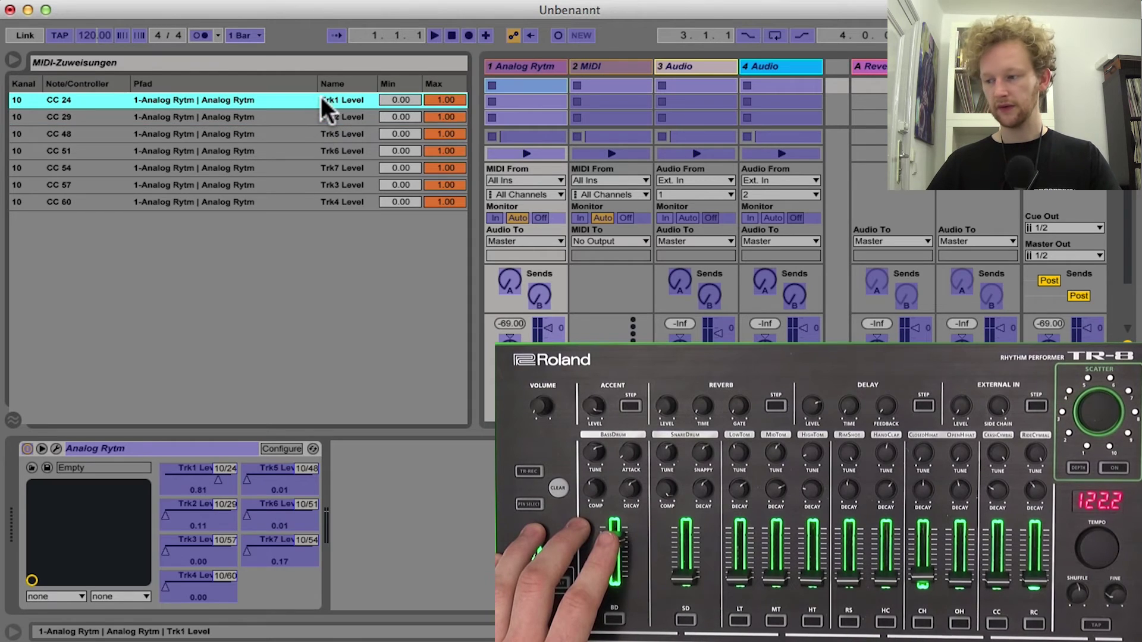
pyautogui.click(444, 102)
pyautogui.press('Down')
pyautogui.press('Down')
pyautogui.press('Down')
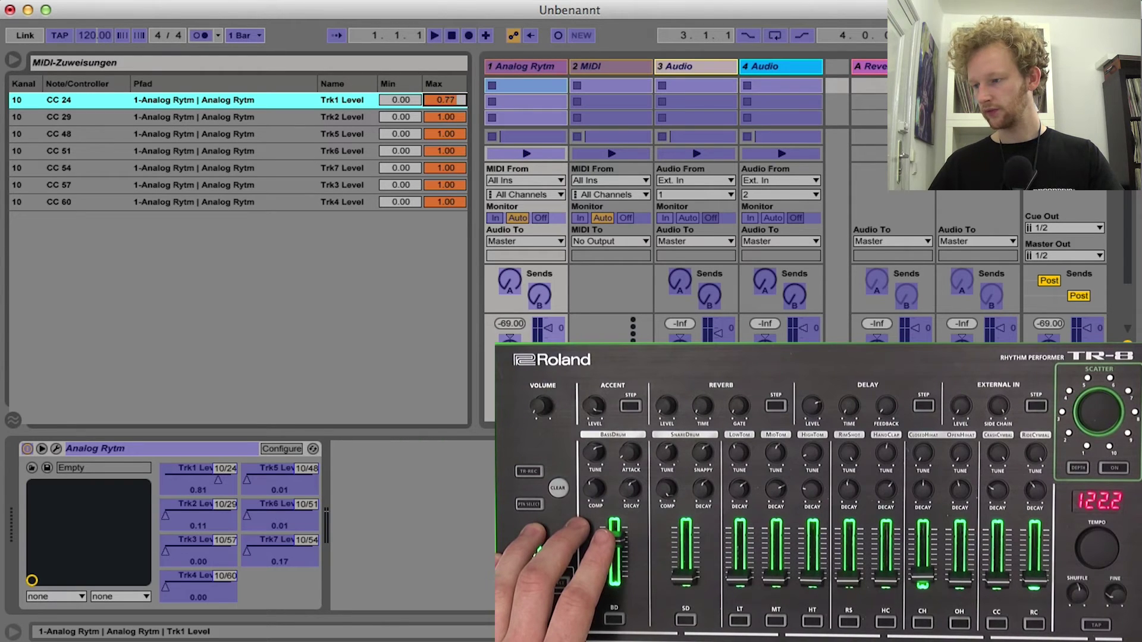
pyautogui.moveTo(443, 101); pyautogui.dragTo(444, 101)
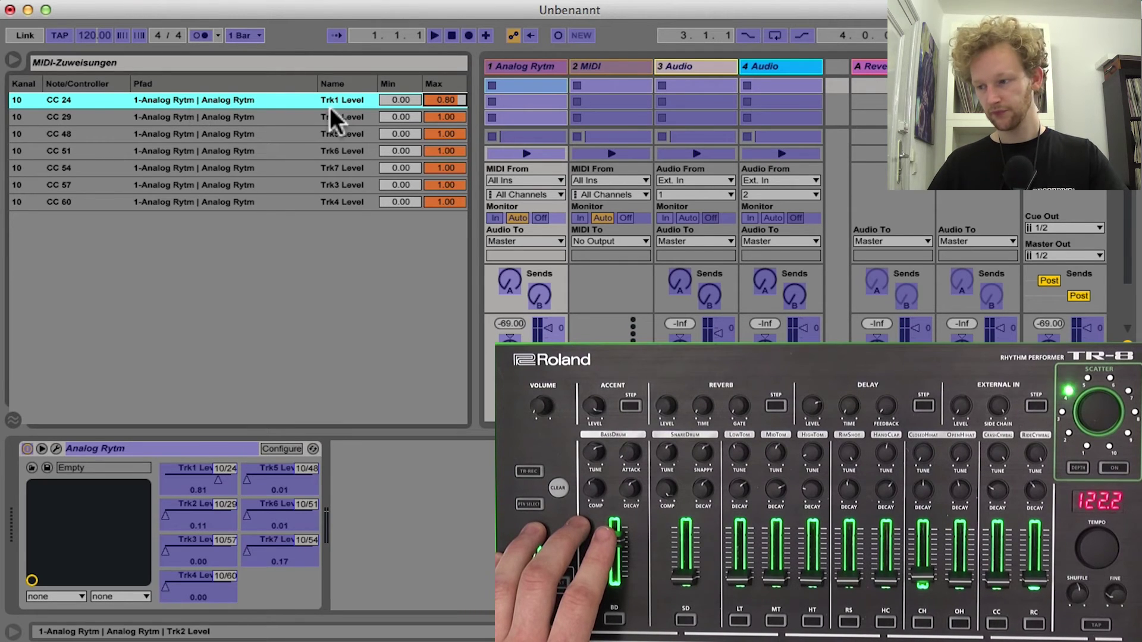
# Sort the MIDI mappings by name, fine-adjust Trk1 Level's maximum around 0.80, and leave MIDI map mode.
pyautogui.click(344, 84)
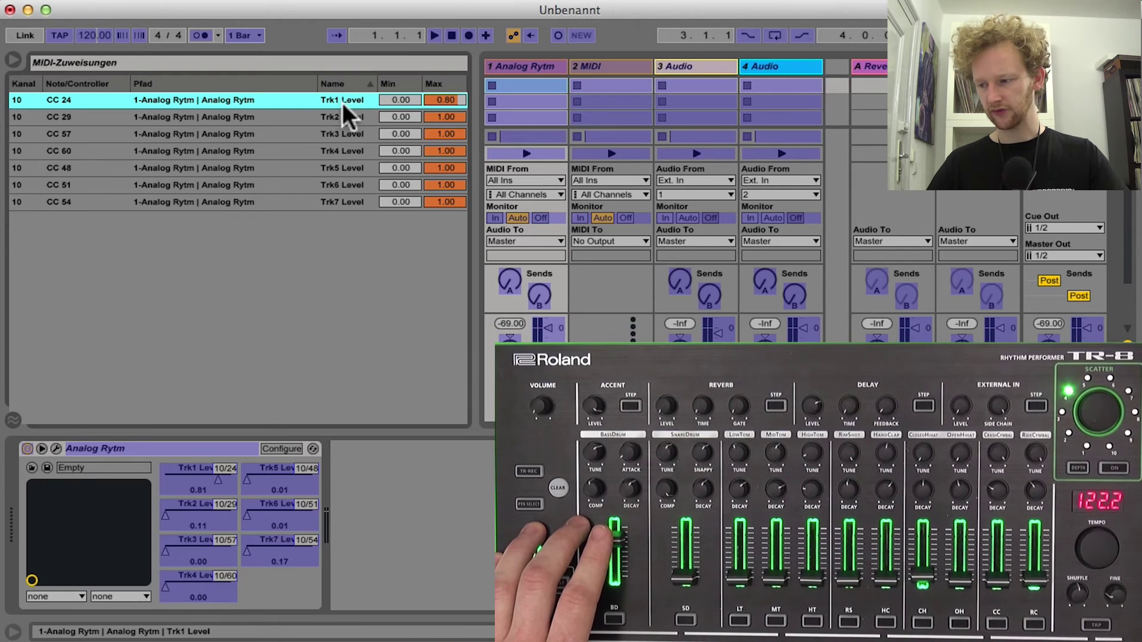
pyautogui.click(201, 479)
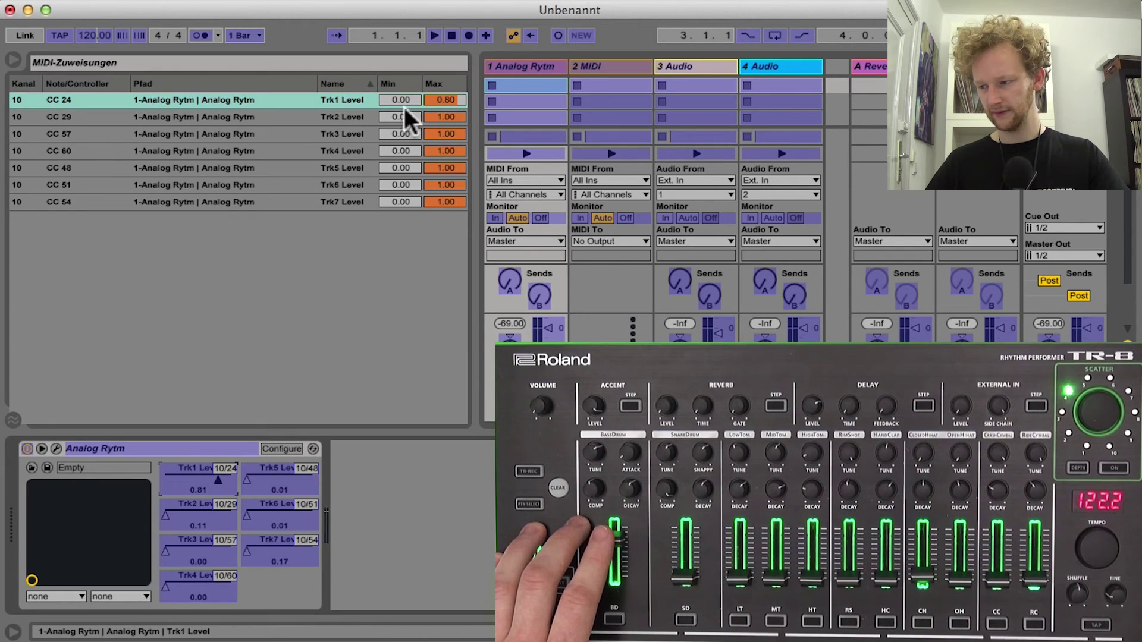
pyautogui.click(444, 100)
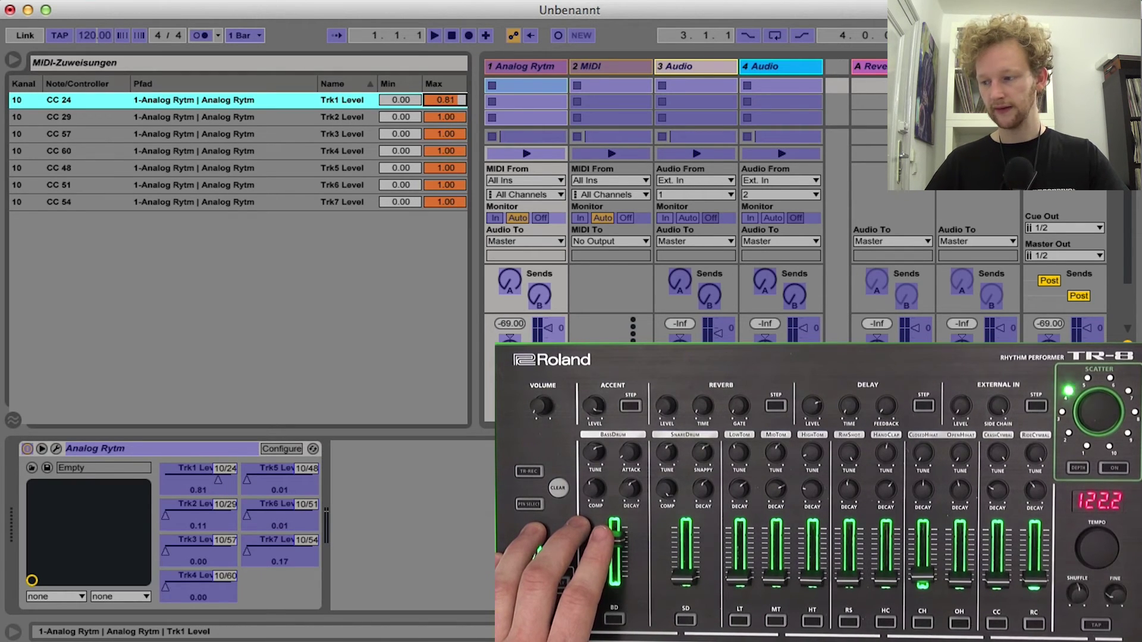
pyautogui.press('super+m')
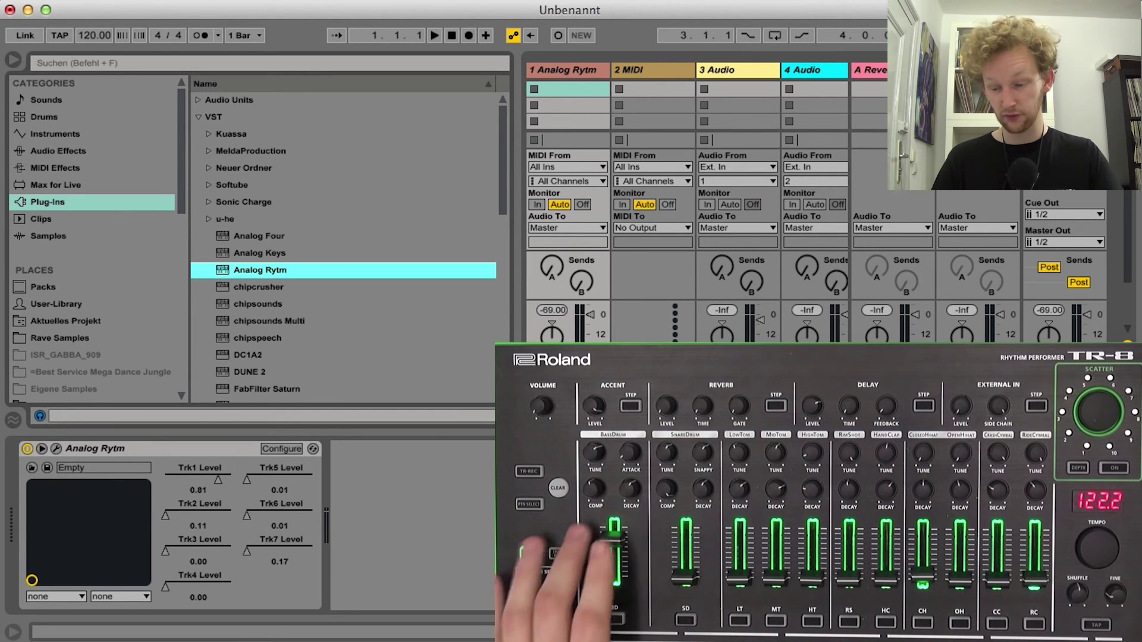
# Invert the Trk1 Level mapping with a minimum of 1.00 and maximum of 0.00, and leave MIDI map mode.
pyautogui.press('super+m')
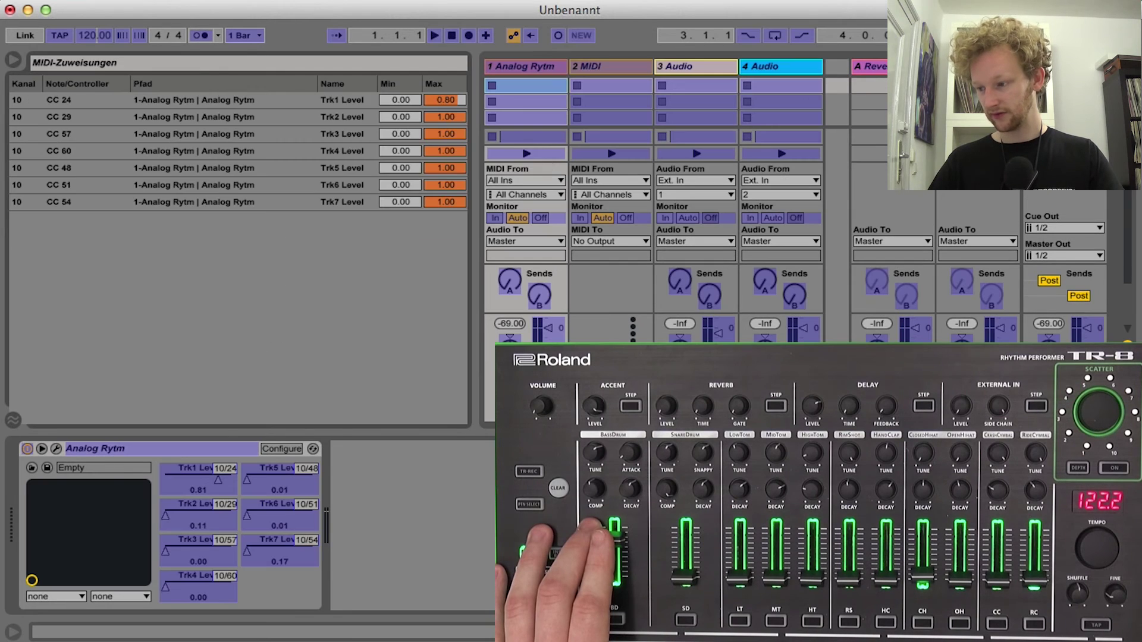
pyautogui.moveTo(445, 100); pyautogui.dragTo(401, 77)
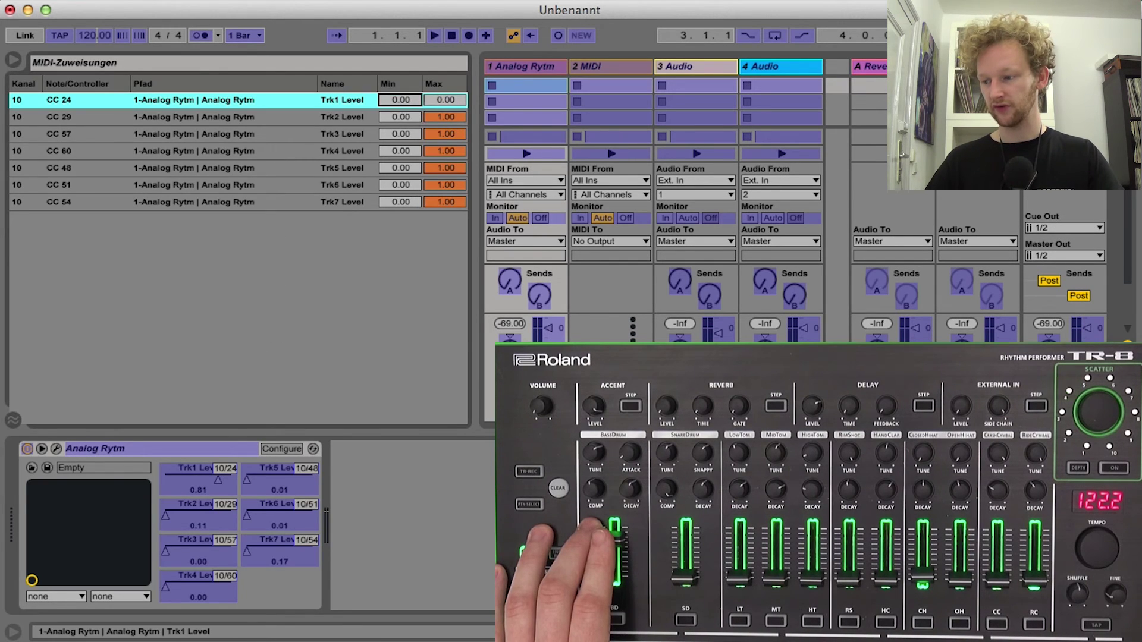
pyautogui.press('super+m')
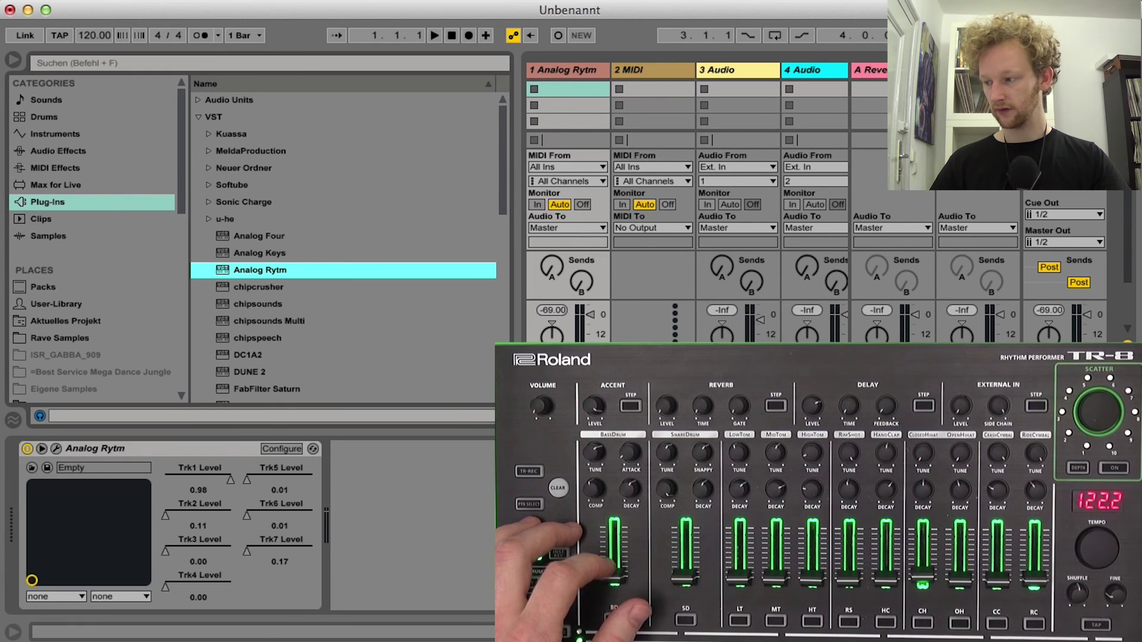
# Restore the Trk1 Level mapping to a minimum of 0.00 and maximum of 1.00, and leave MIDI map mode.
pyautogui.press('super+m')
pyautogui.click(425, 102)
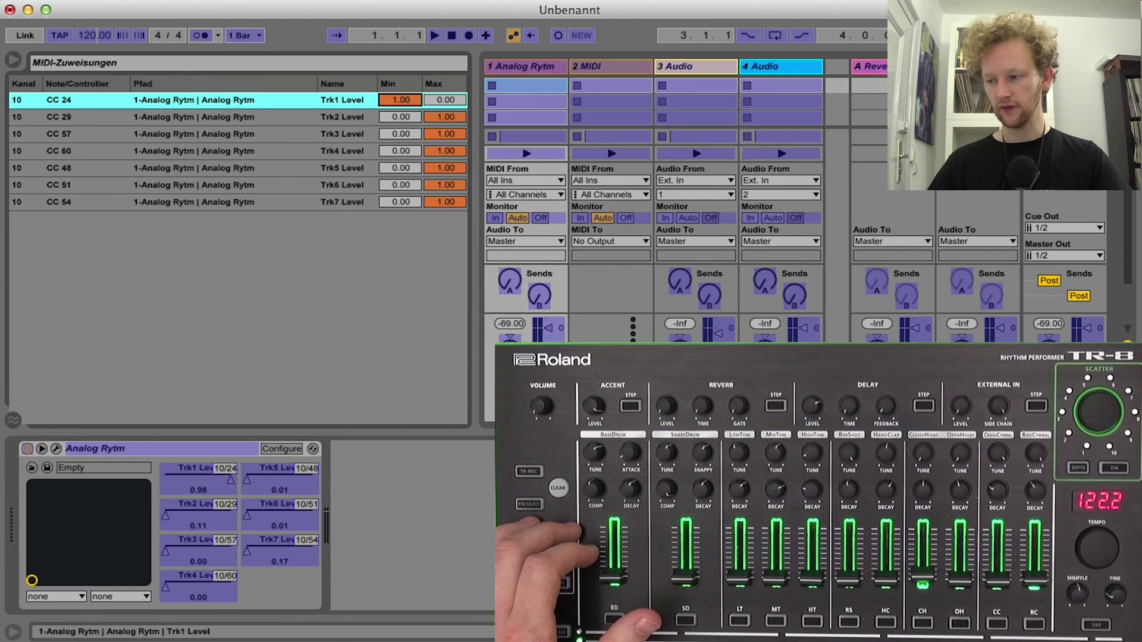
pyautogui.moveTo(429, 101); pyautogui.dragTo(430, 71)
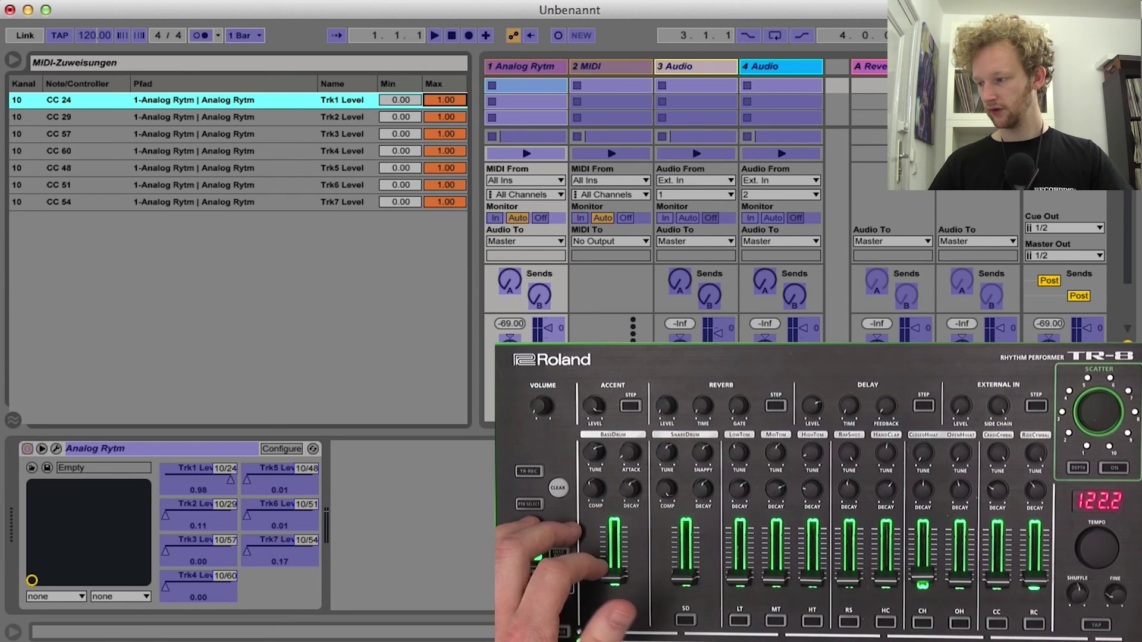
pyautogui.press('super+m')
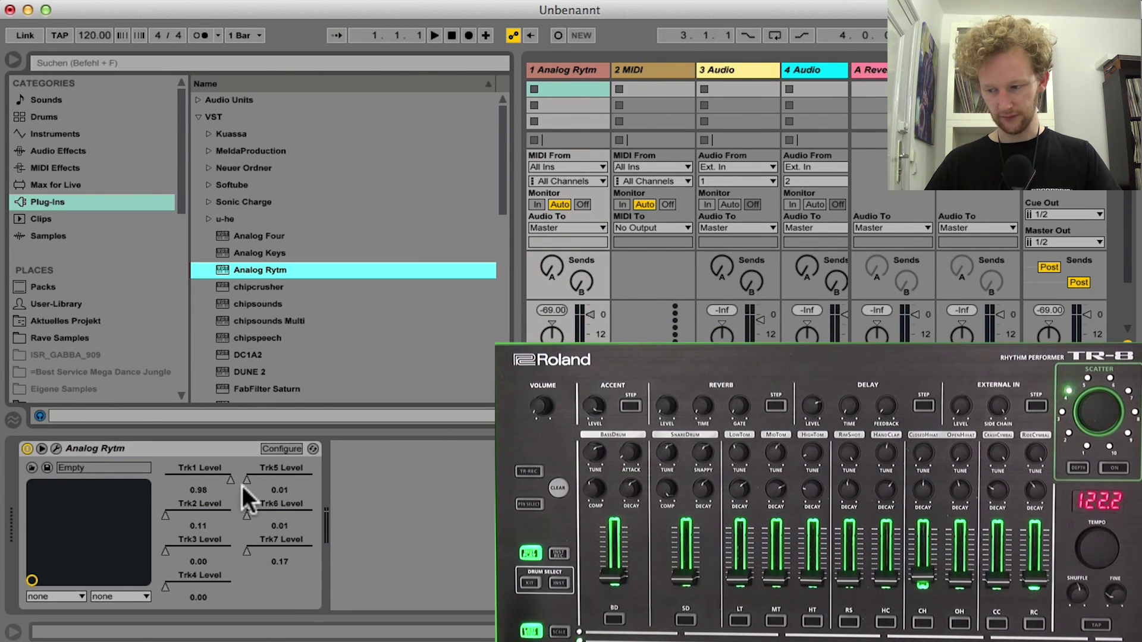
# Open the Analog Rytm editor, move it clear of the device, and turn Configure mode on and off again.
pyautogui.click(313, 448)
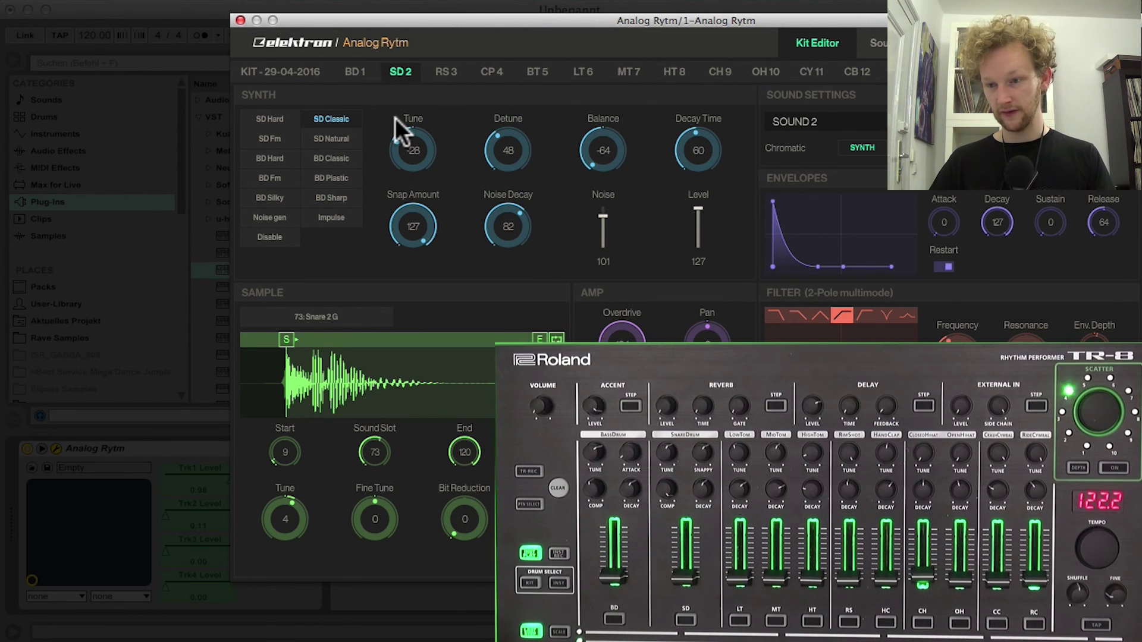
pyautogui.moveTo(310, 17); pyautogui.dragTo(556, 66)
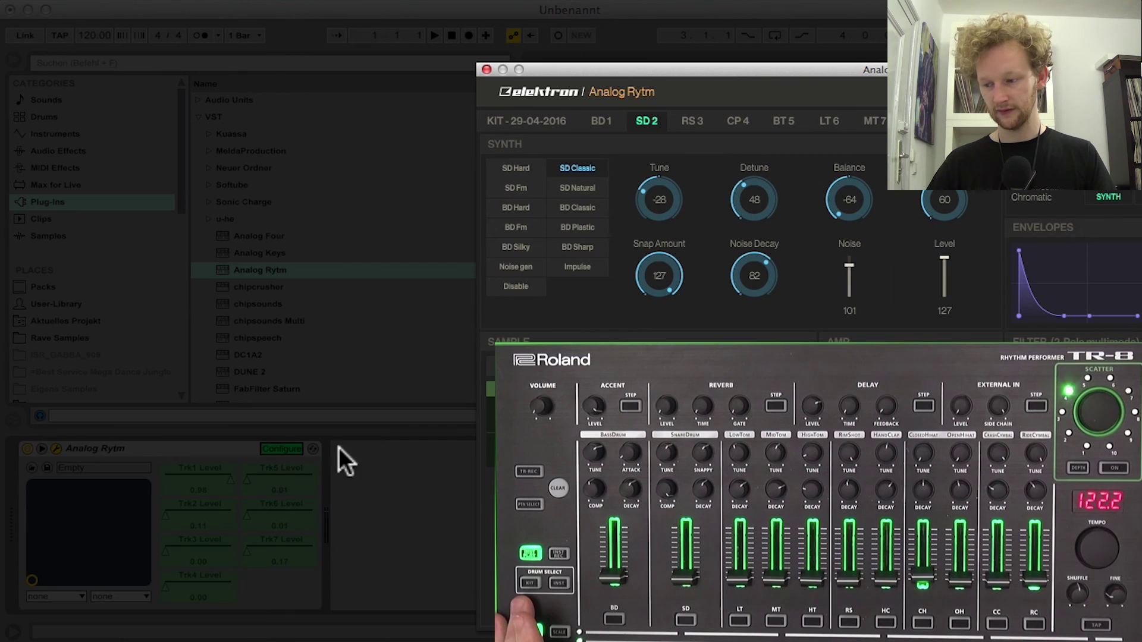
pyautogui.click(282, 452)
pyautogui.click(282, 449)
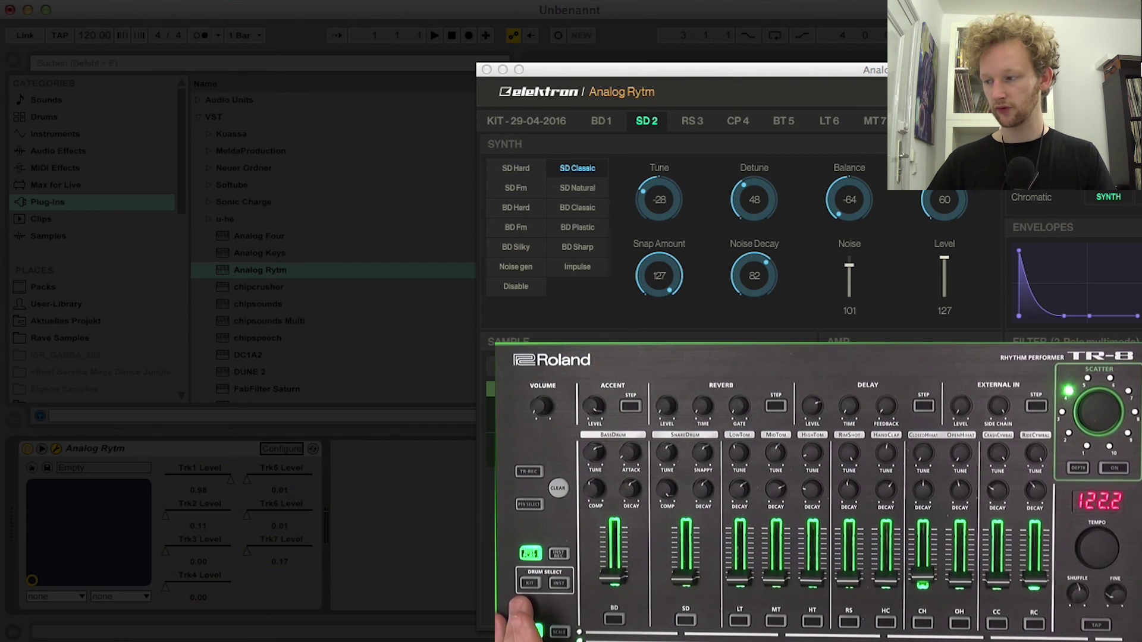